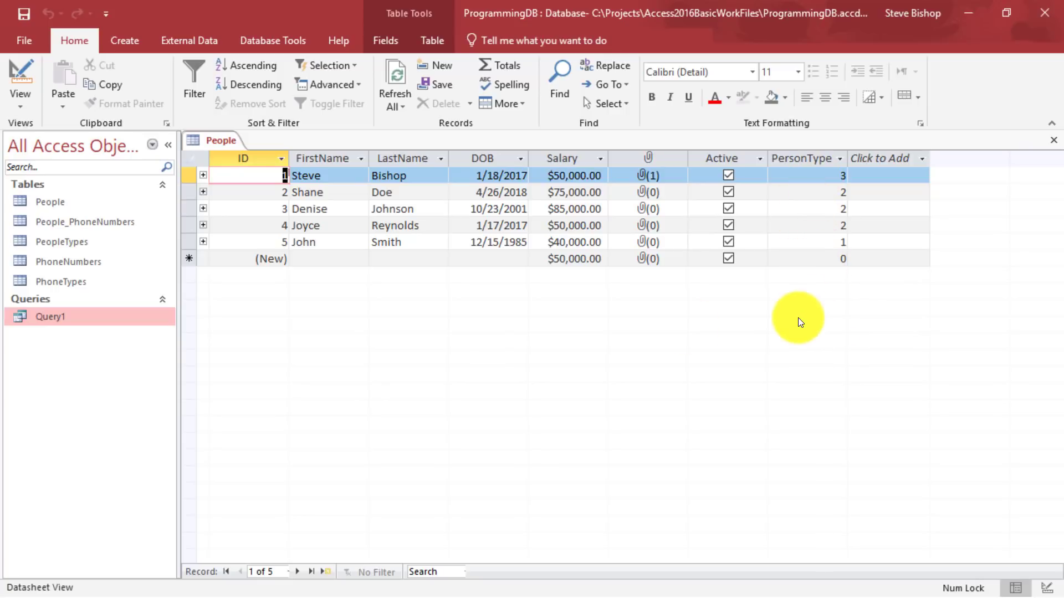
Open Query1 from the Navigation Pane and show it in Design View
{"action": "left_click", "coordinate": [72, 323]}
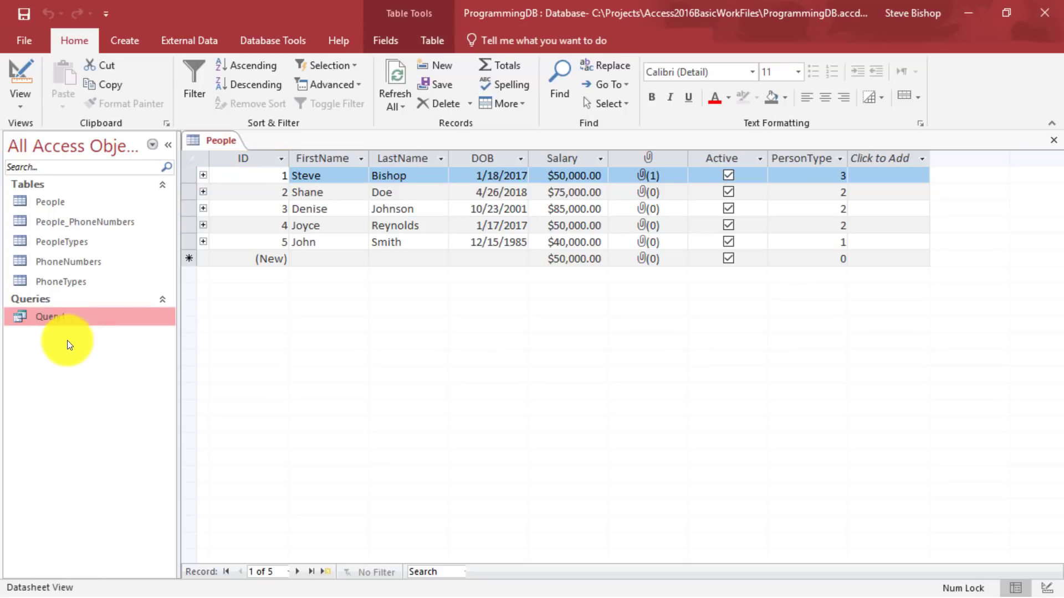
{"action": "double_click", "coordinate": [59, 317]}
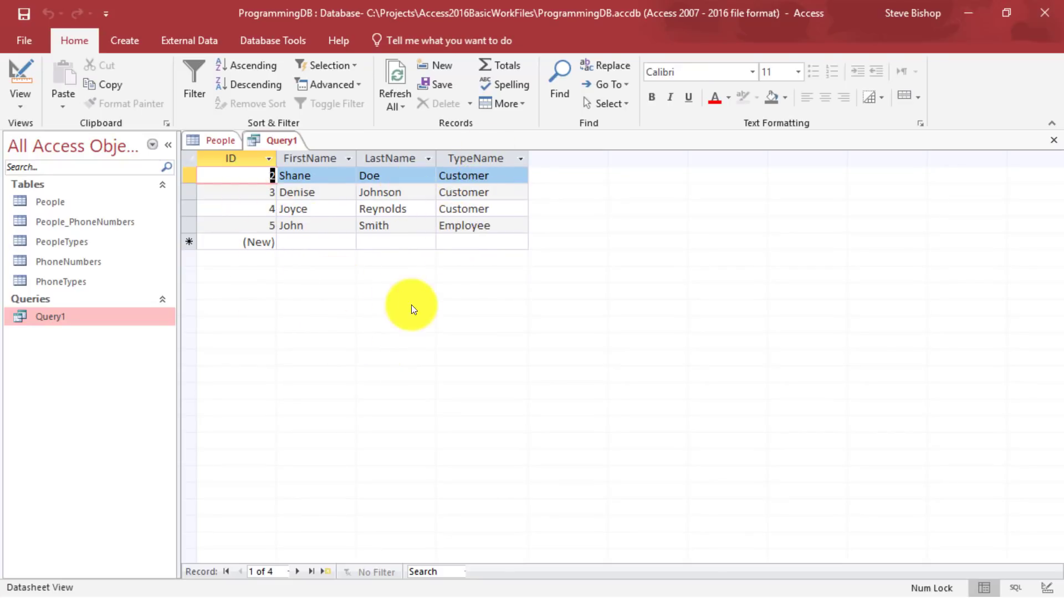
{"action": "right_click", "coordinate": [280, 139]}
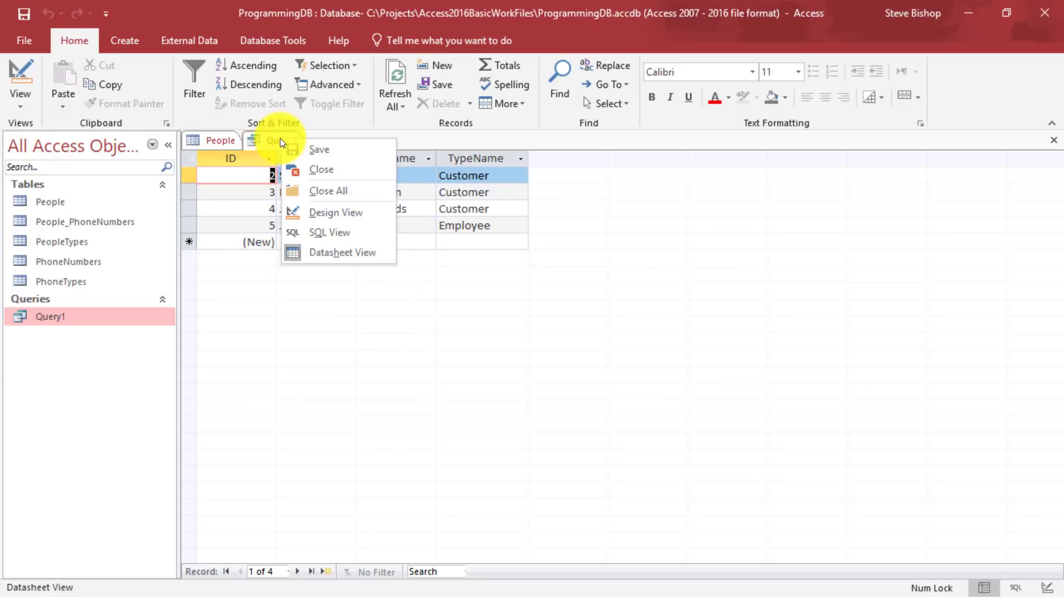
{"action": "left_click", "coordinate": [337, 217]}
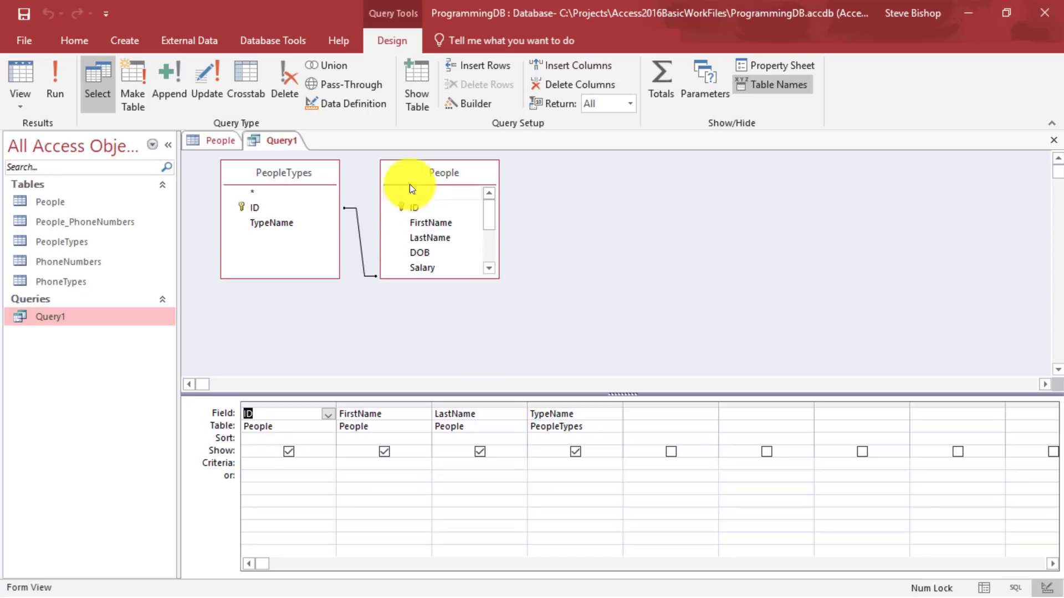
Rearrange the query diagram so the People table sits left of PeopleTypes
{"action": "left_click_drag", "start_coordinate": [444, 172], "coordinate": [466, 175]}
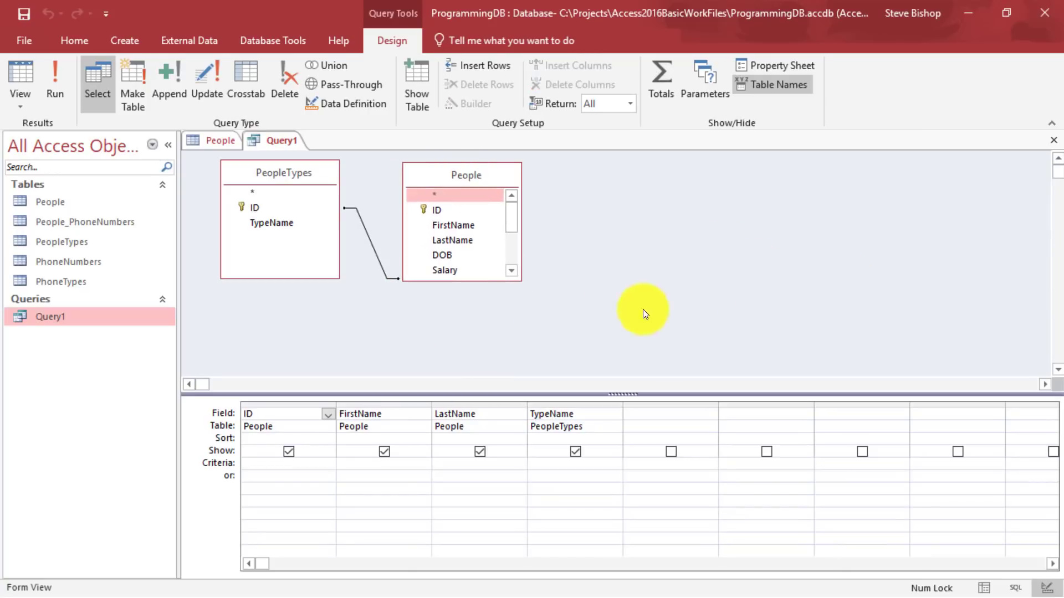
{"action": "left_click", "coordinate": [304, 224]}
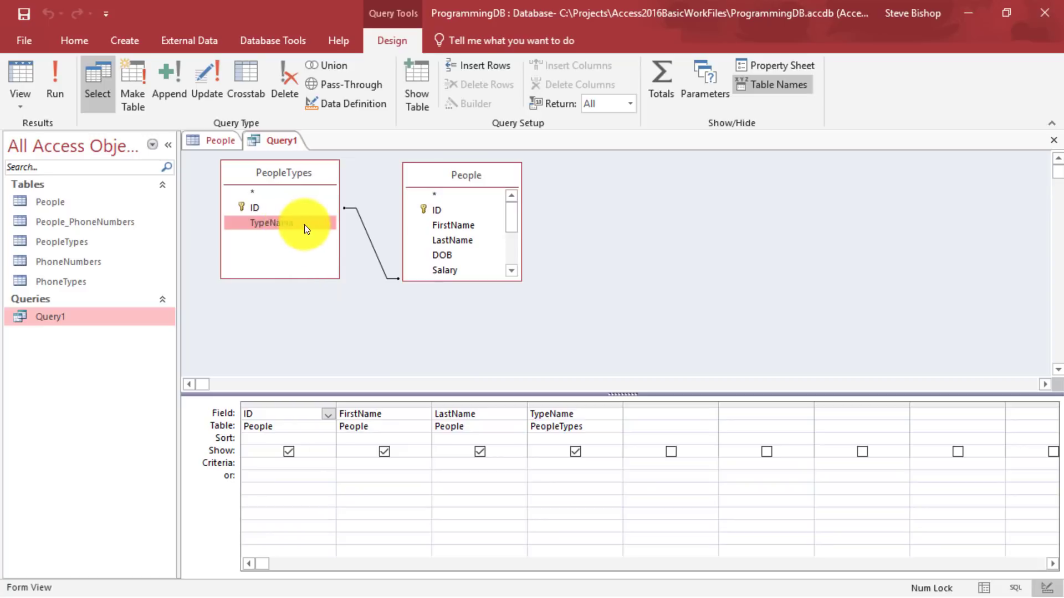
{"action": "left_click_drag", "start_coordinate": [282, 172], "coordinate": [650, 182]}
{"action": "left_click_drag", "start_coordinate": [475, 177], "coordinate": [389, 194]}
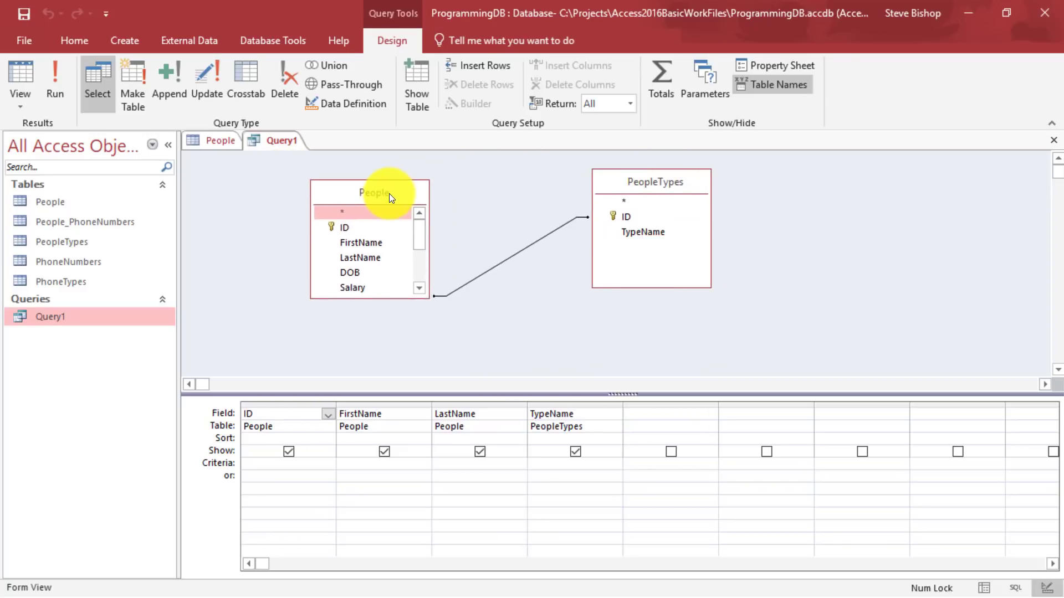
{"action": "left_click_drag", "start_coordinate": [690, 184], "coordinate": [591, 193]}
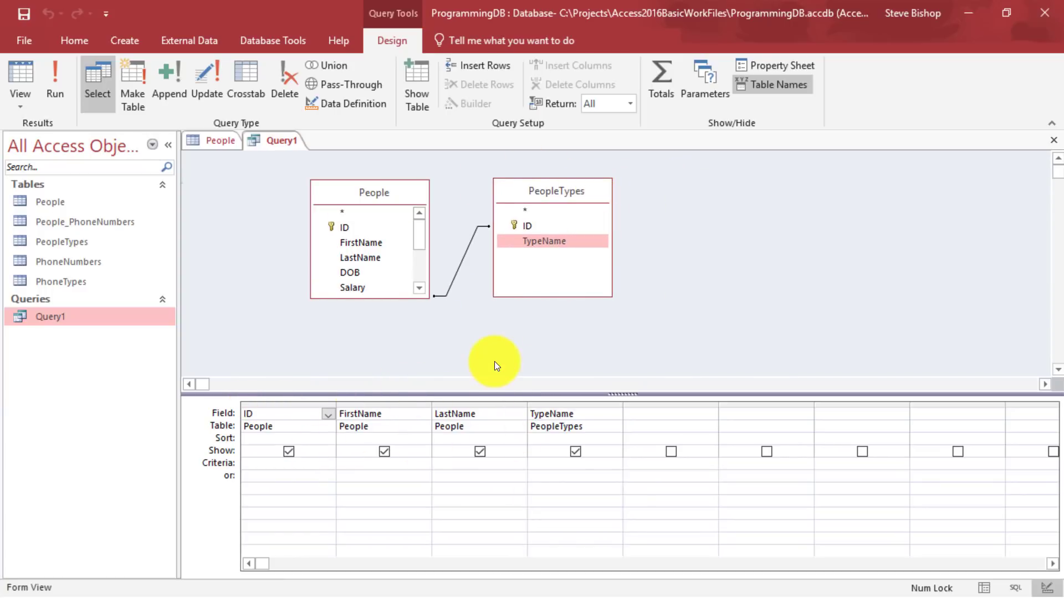
{"action": "left_click", "coordinate": [286, 405]}
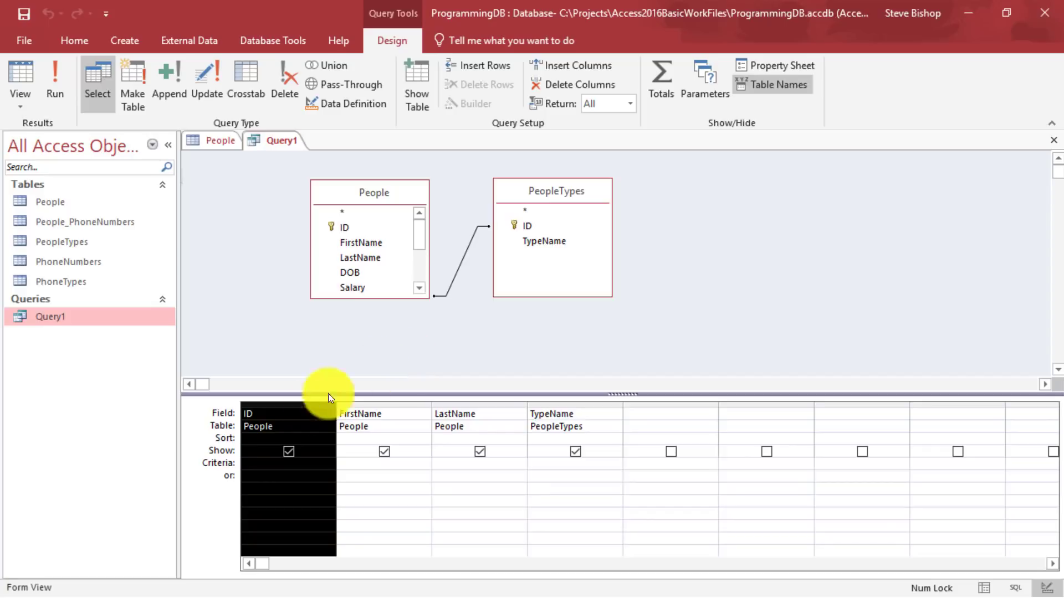
Enlarge the People field list to show all fields down to PersonType, then enable Totals
{"action": "left_click", "coordinate": [288, 414]}
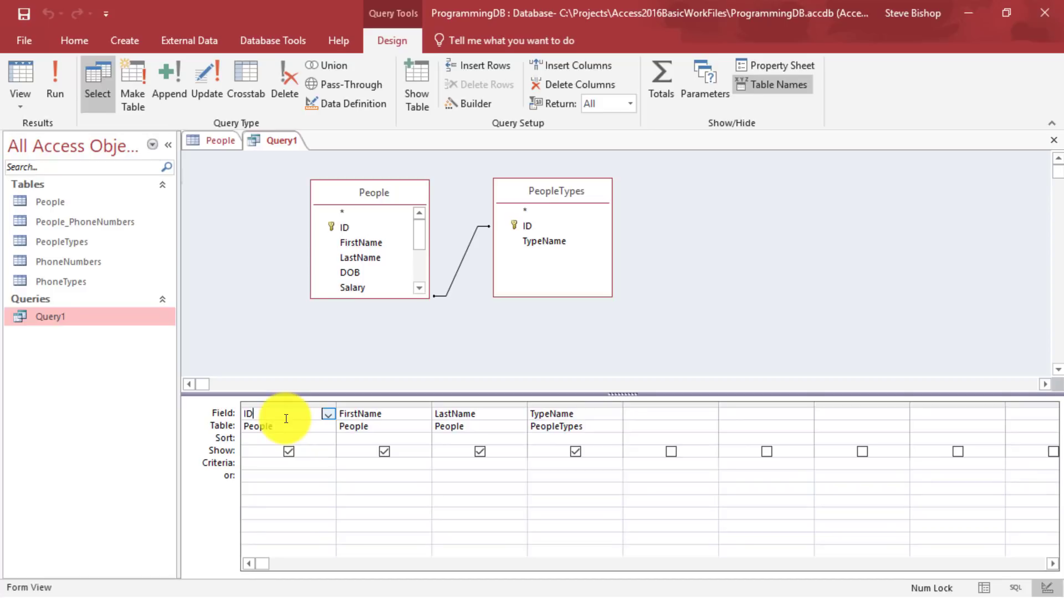
{"action": "left_click", "coordinate": [326, 342]}
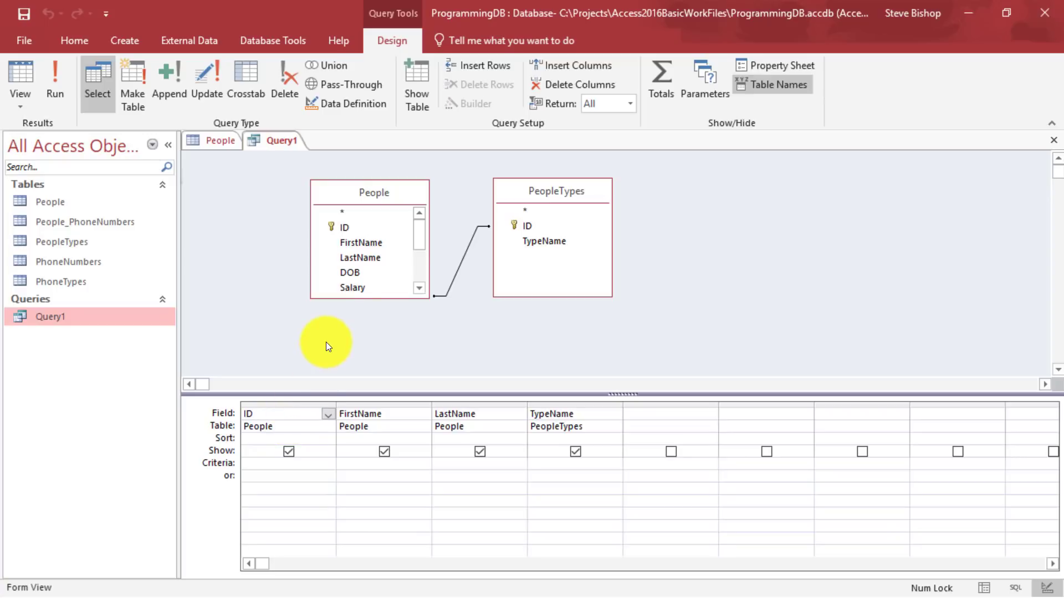
{"action": "left_click", "coordinate": [398, 297]}
{"action": "left_click_drag", "start_coordinate": [399, 297], "coordinate": [397, 366]}
{"action": "left_click_drag", "start_coordinate": [384, 203], "coordinate": [389, 171]}
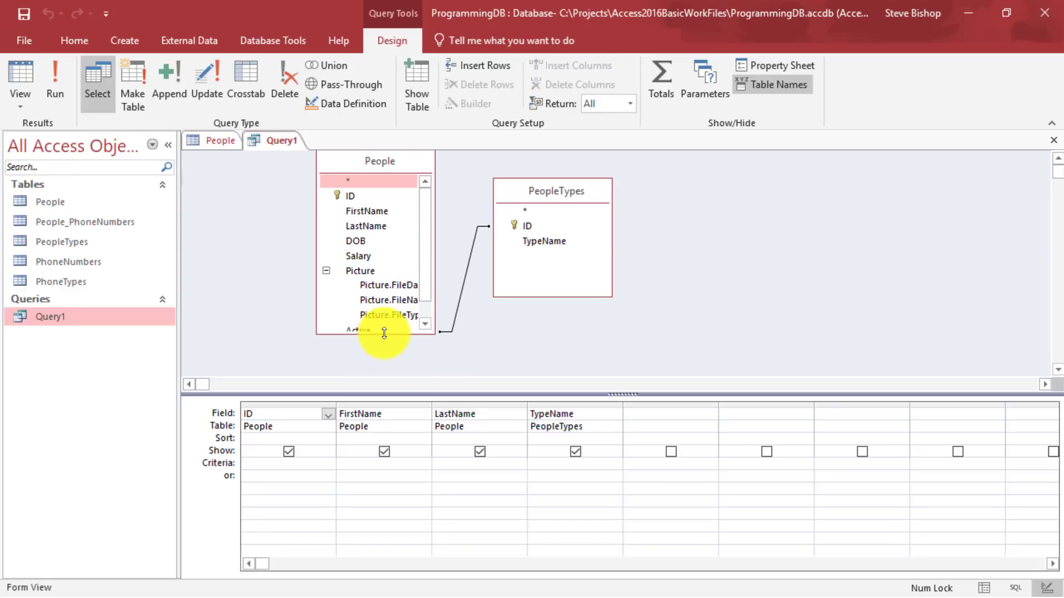
{"action": "left_click_drag", "start_coordinate": [383, 334], "coordinate": [380, 359]}
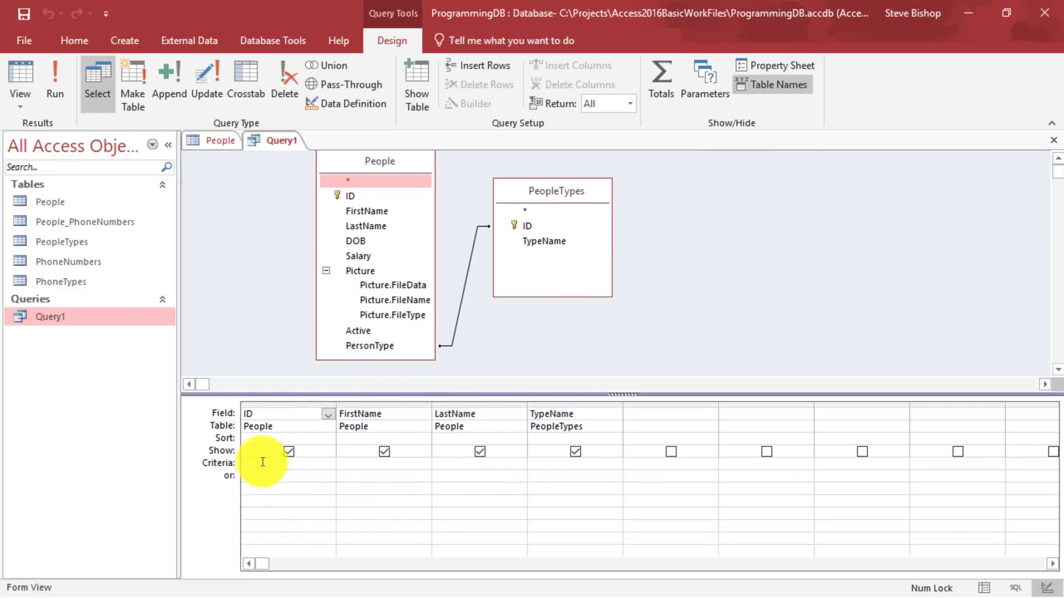
{"action": "left_click", "coordinate": [667, 74]}
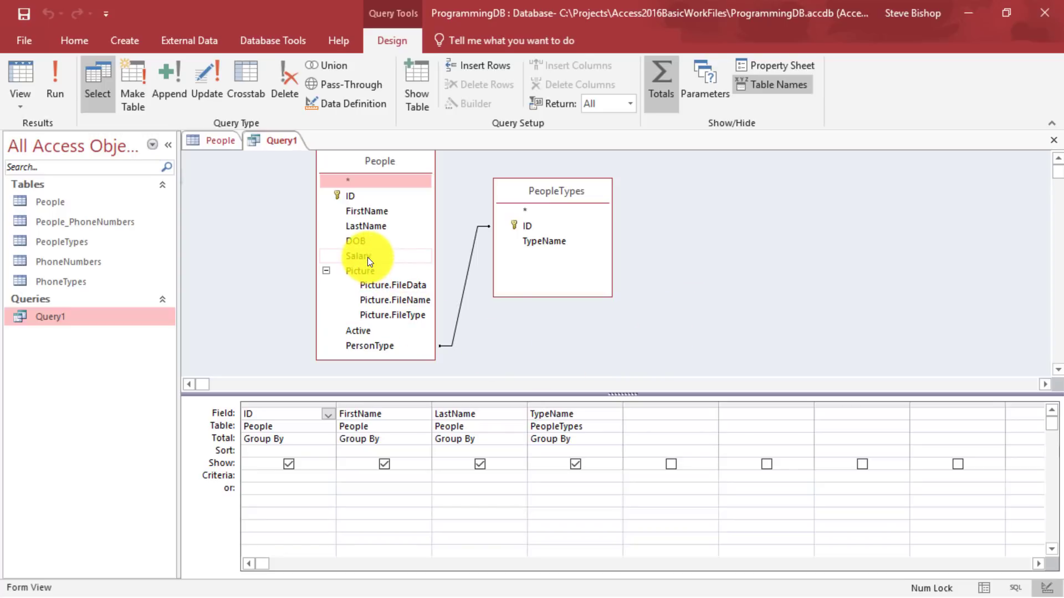
Add Salary to the query grid with its Total set to Avg
{"action": "left_click_drag", "start_coordinate": [368, 257], "coordinate": [657, 420]}
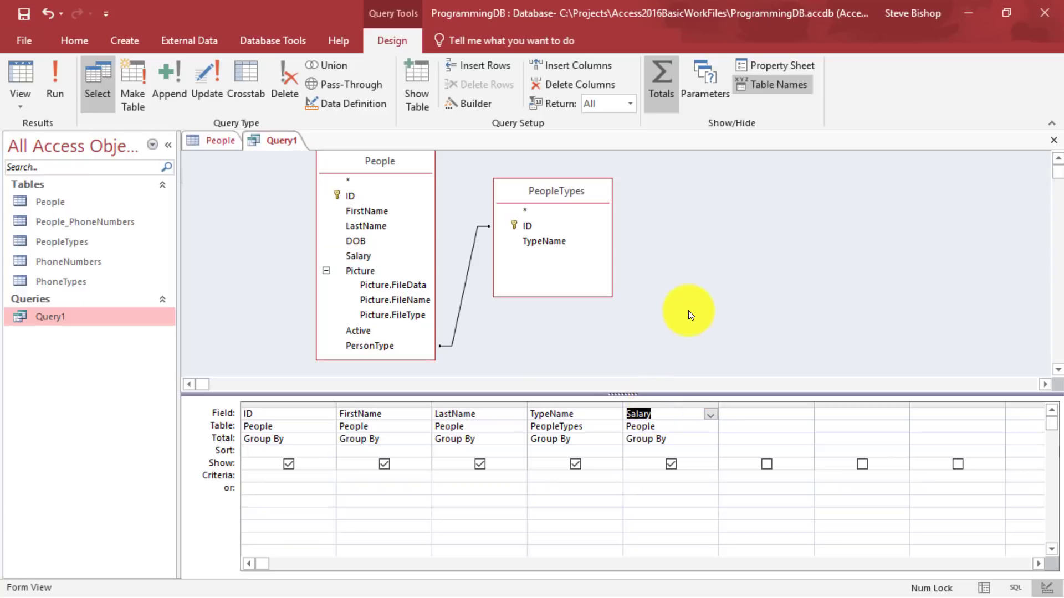
{"action": "left_click", "coordinate": [679, 439]}
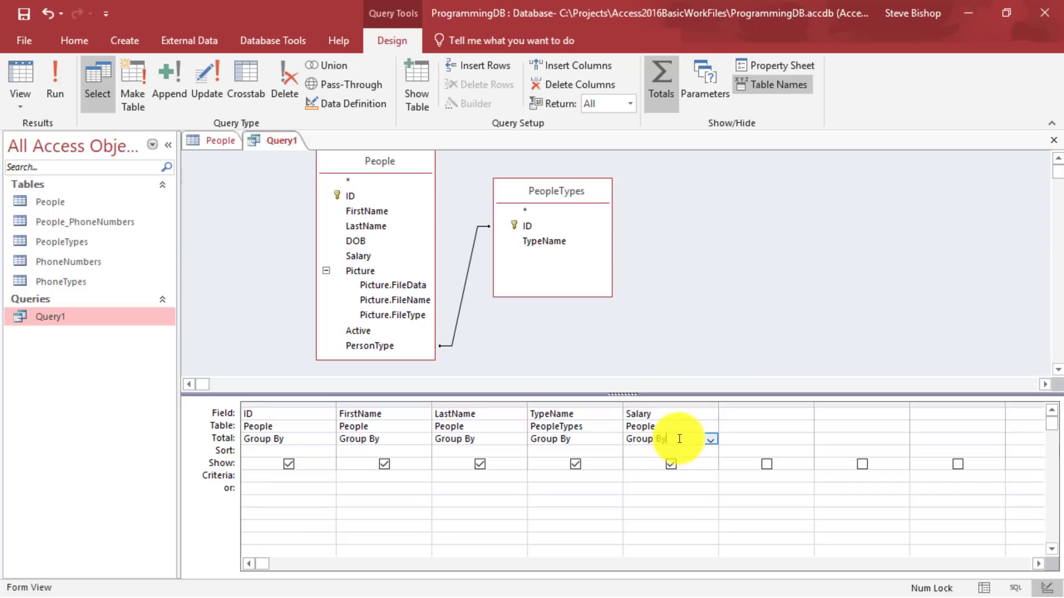
{"action": "left_click", "coordinate": [711, 440]}
{"action": "left_click", "coordinate": [654, 475]}
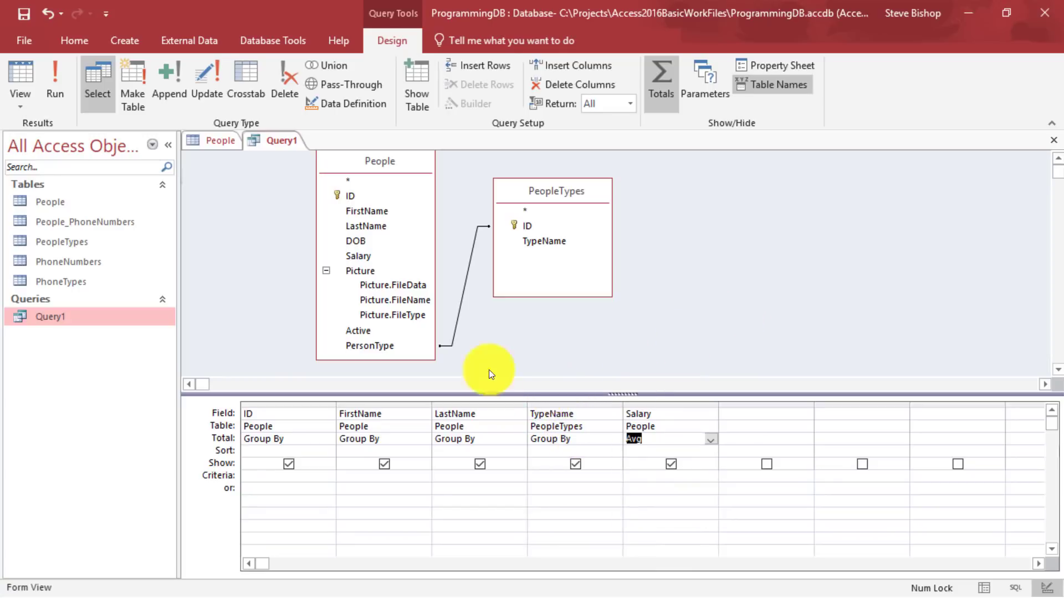
Set TypeName's Total to Count and run the query
{"action": "left_click", "coordinate": [358, 347]}
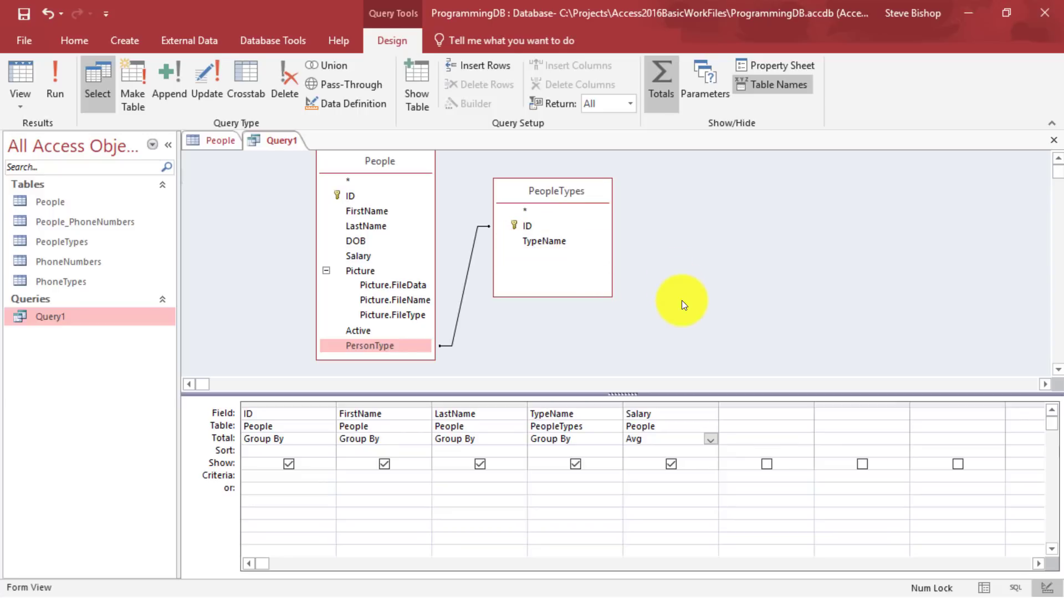
{"action": "left_click", "coordinate": [583, 440]}
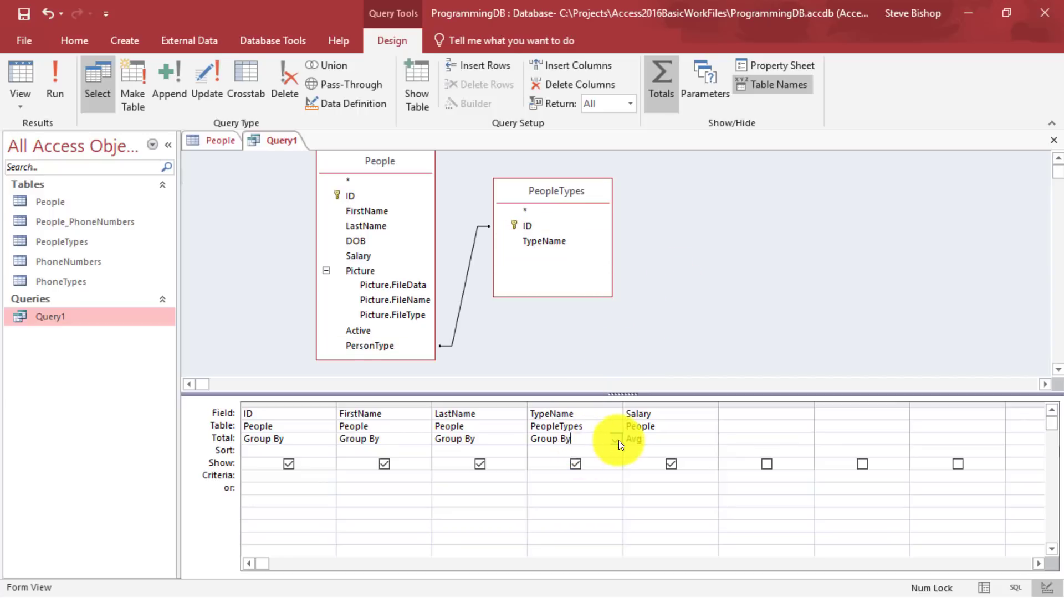
{"action": "left_click", "coordinate": [616, 439]}
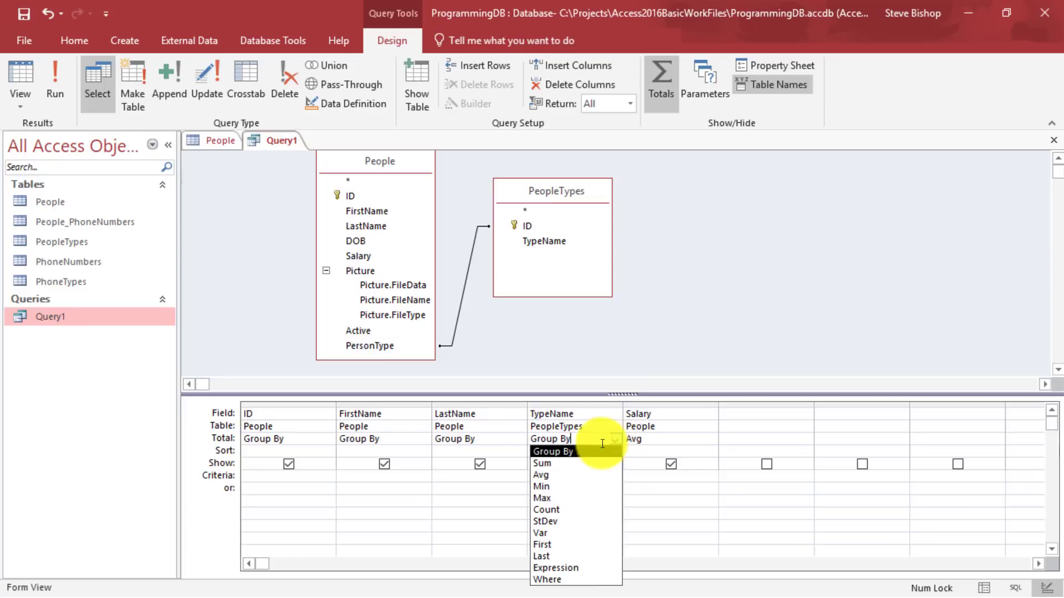
{"action": "left_click", "coordinate": [556, 514]}
{"action": "left_click", "coordinate": [652, 277]}
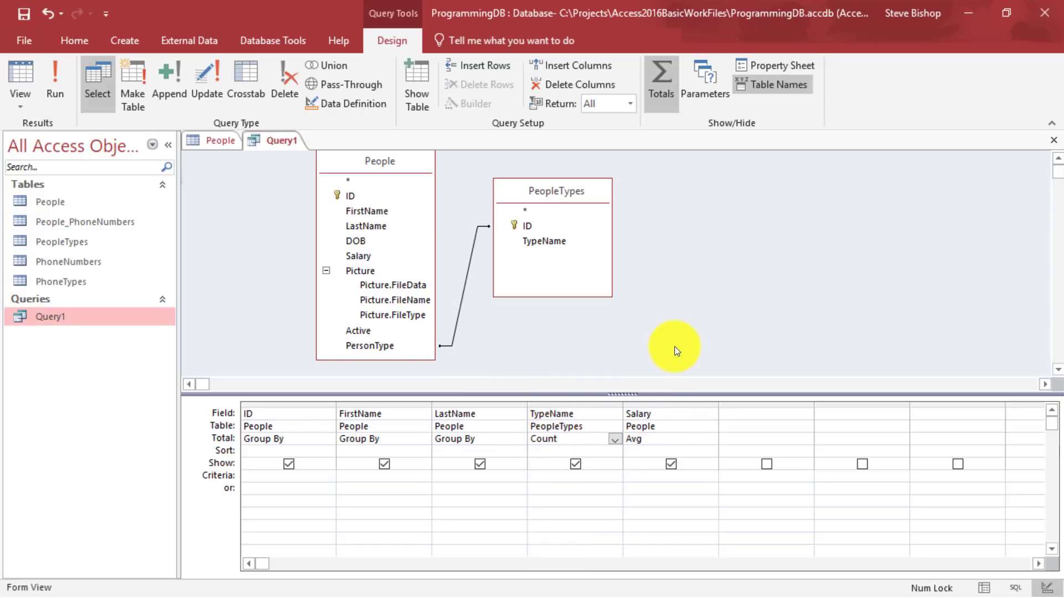
{"action": "left_click", "coordinate": [287, 403]}
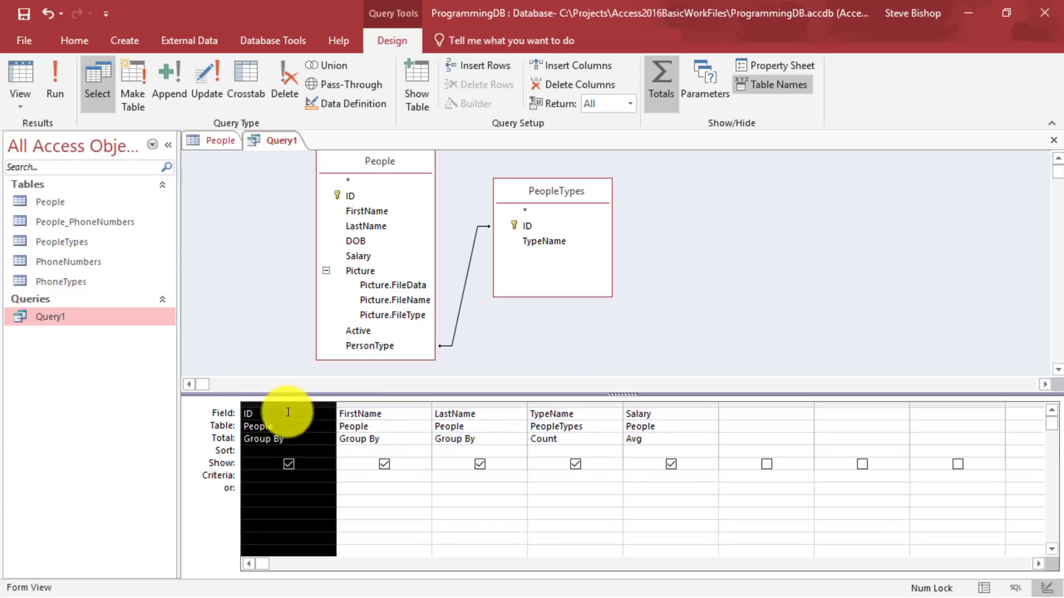
{"action": "left_click", "coordinate": [297, 441]}
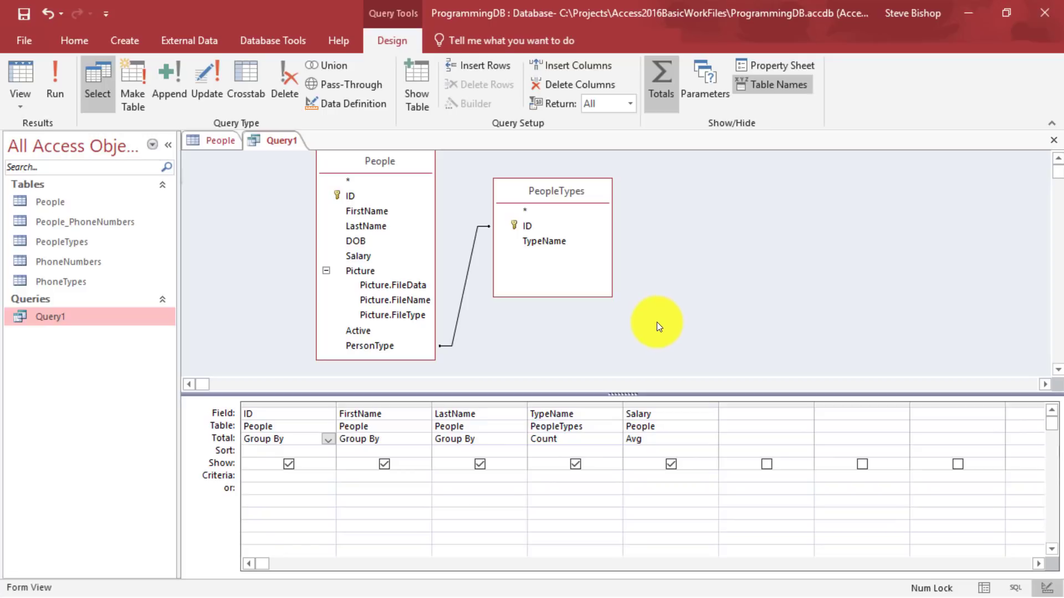
{"action": "left_click", "coordinate": [55, 82]}
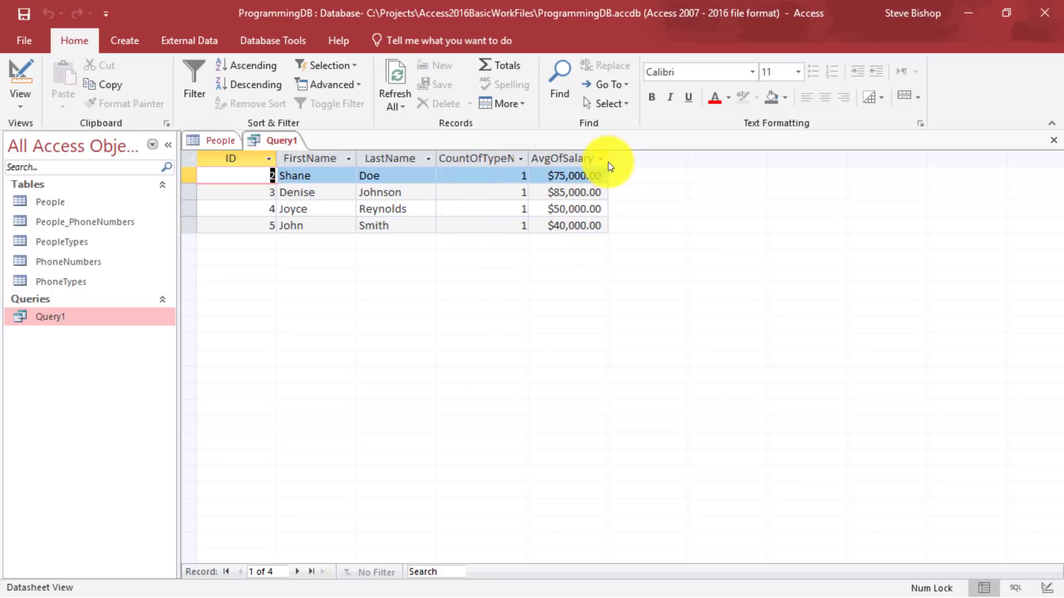
Delete the ID column from the design grid and rerun the query
{"action": "left_click_drag", "start_coordinate": [610, 159], "coordinate": [645, 159]}
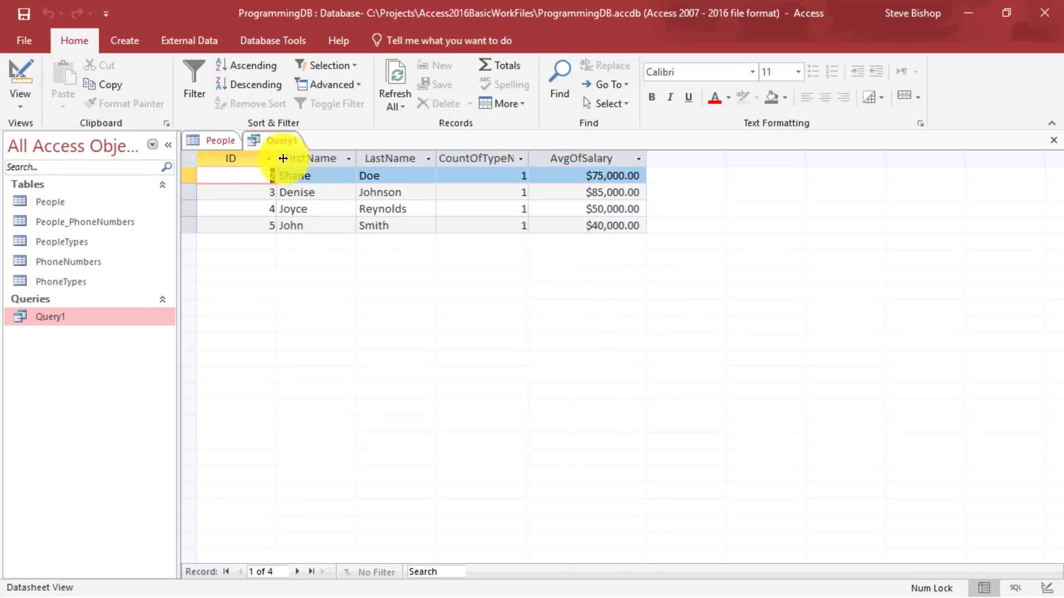
{"action": "right_click", "coordinate": [279, 142]}
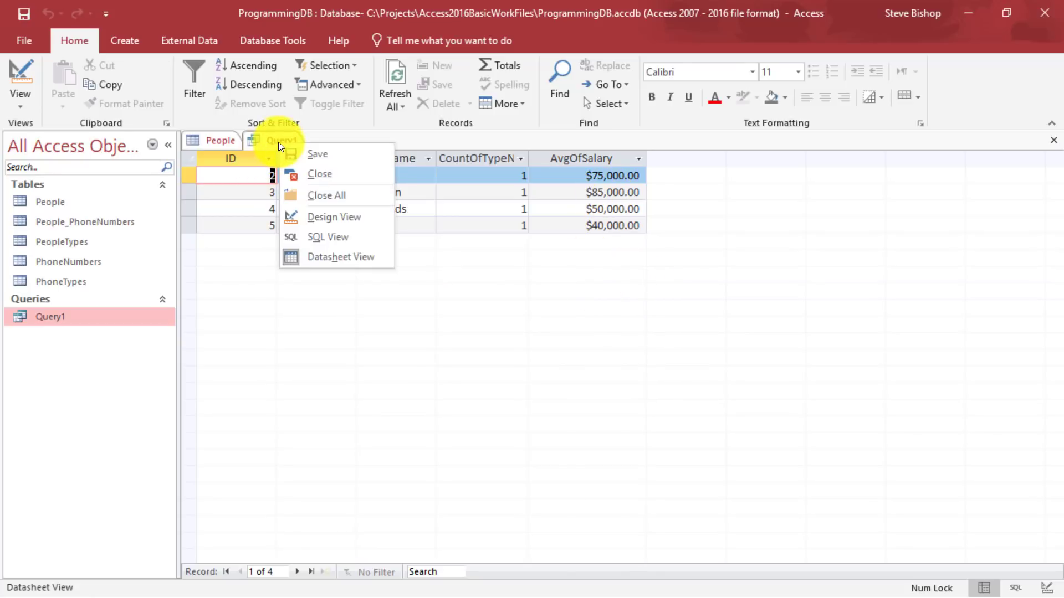
{"action": "left_click", "coordinate": [320, 217]}
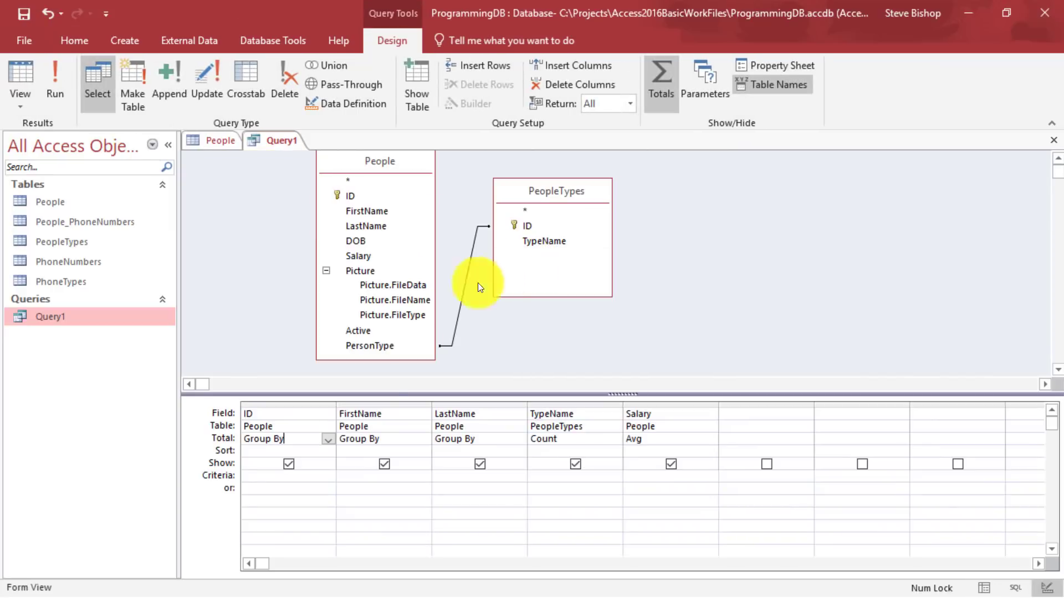
{"action": "left_click", "coordinate": [294, 402]}
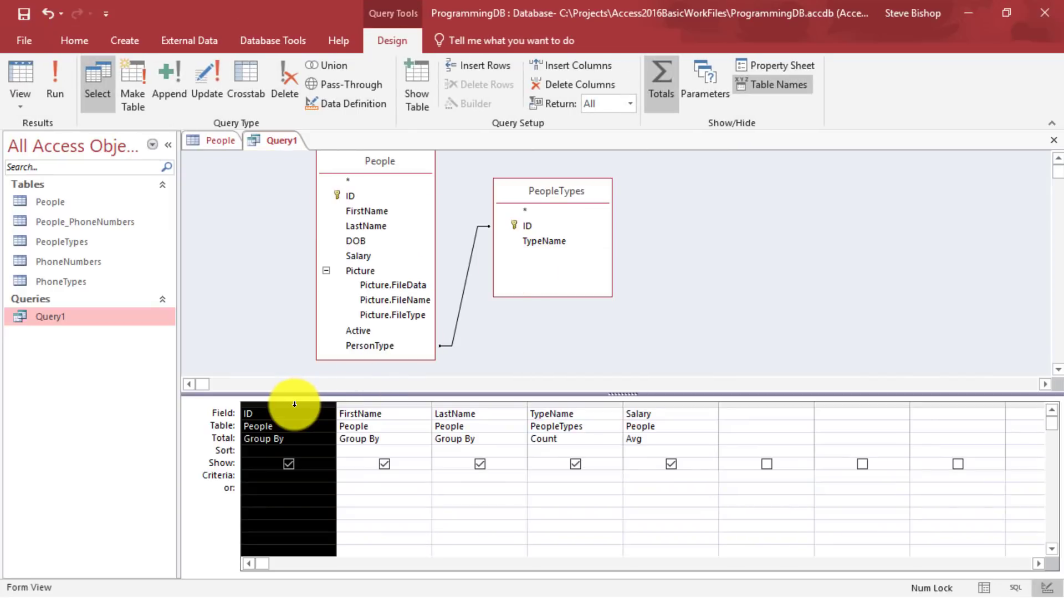
{"action": "key", "text": "Delete"}
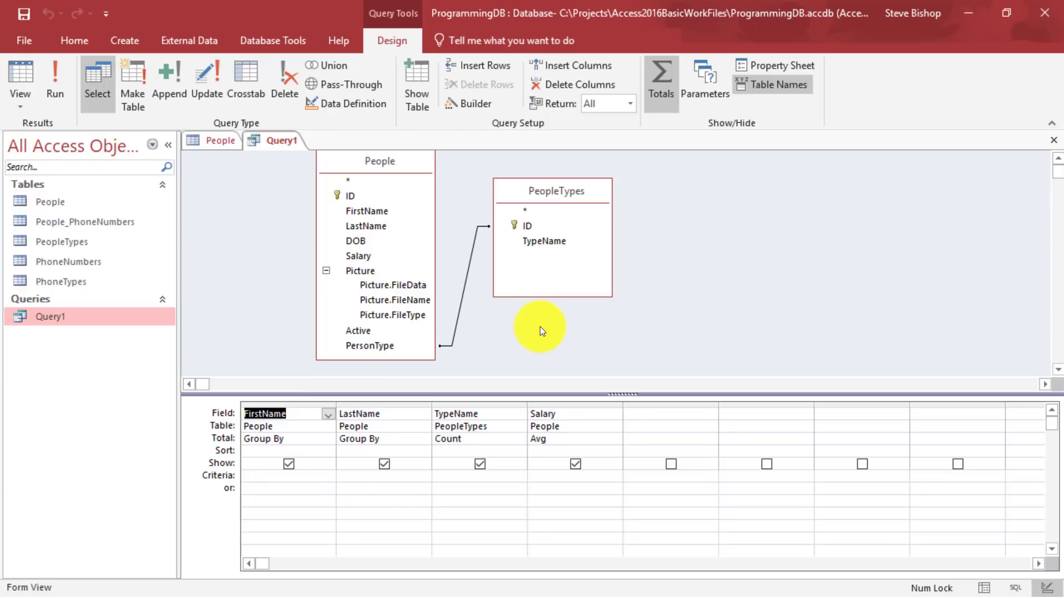
{"action": "left_click", "coordinate": [61, 85]}
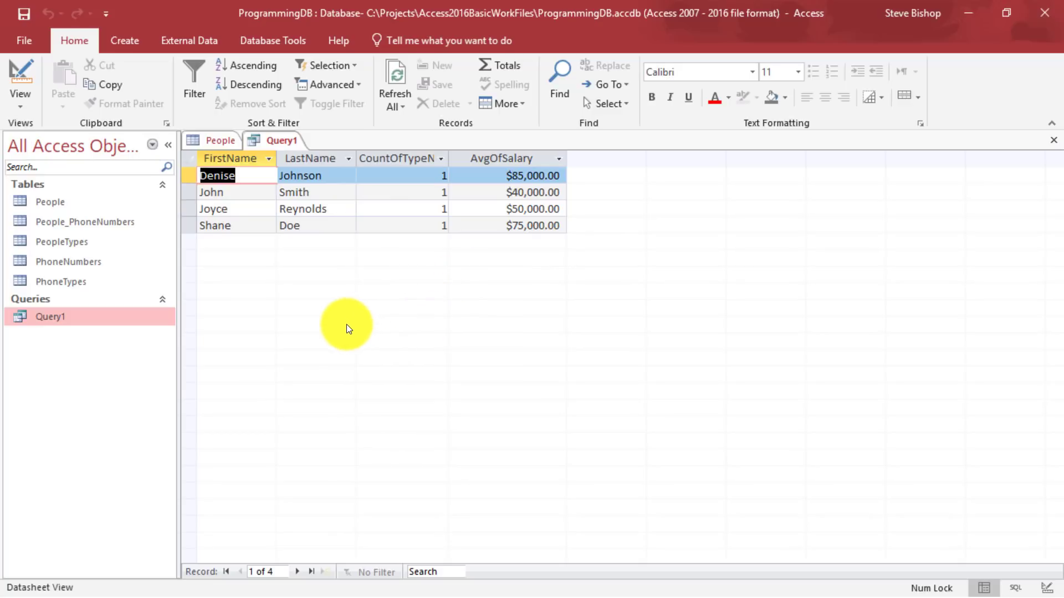
Review the person records and the FirstName column in the query results
{"action": "left_click", "coordinate": [189, 175]}
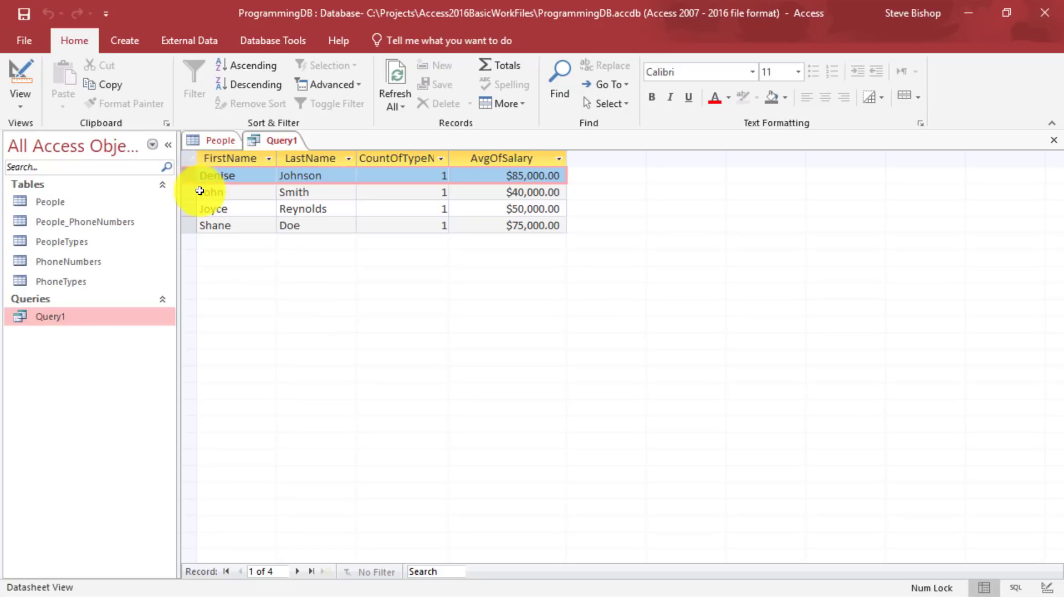
{"action": "left_click", "coordinate": [199, 191]}
{"action": "left_click", "coordinate": [198, 206]}
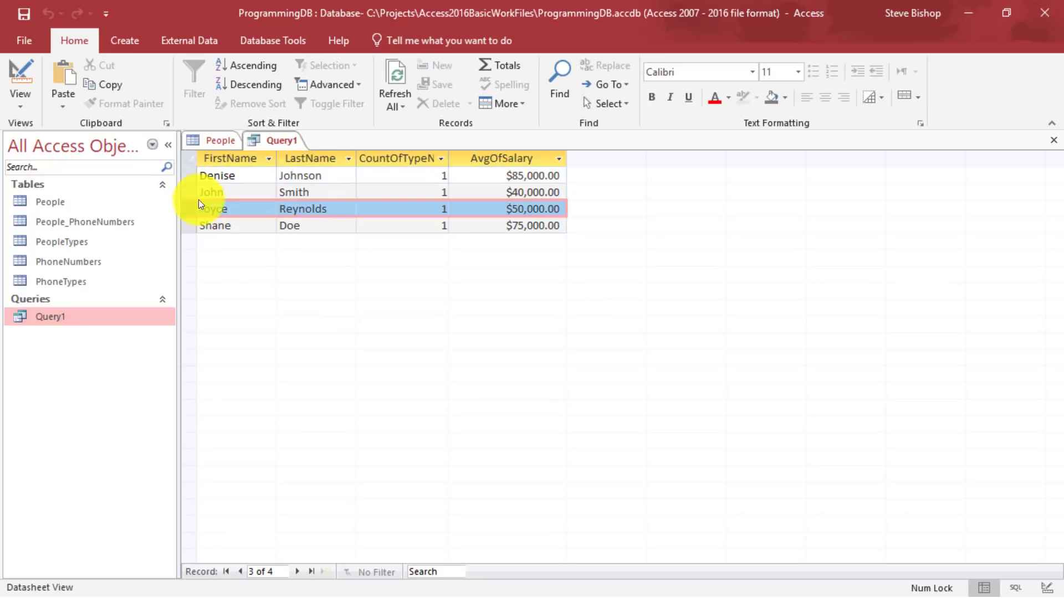
{"action": "left_click", "coordinate": [199, 192]}
{"action": "left_click", "coordinate": [226, 156]}
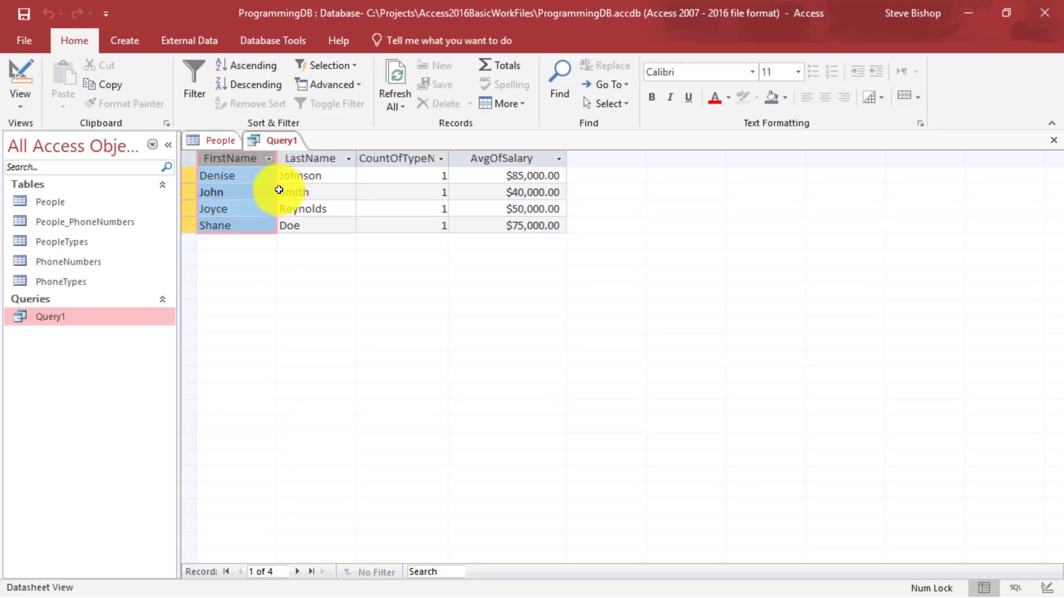
In Design View, delete the FirstName and LastName columns and rerun the query
{"action": "right_click", "coordinate": [289, 141]}
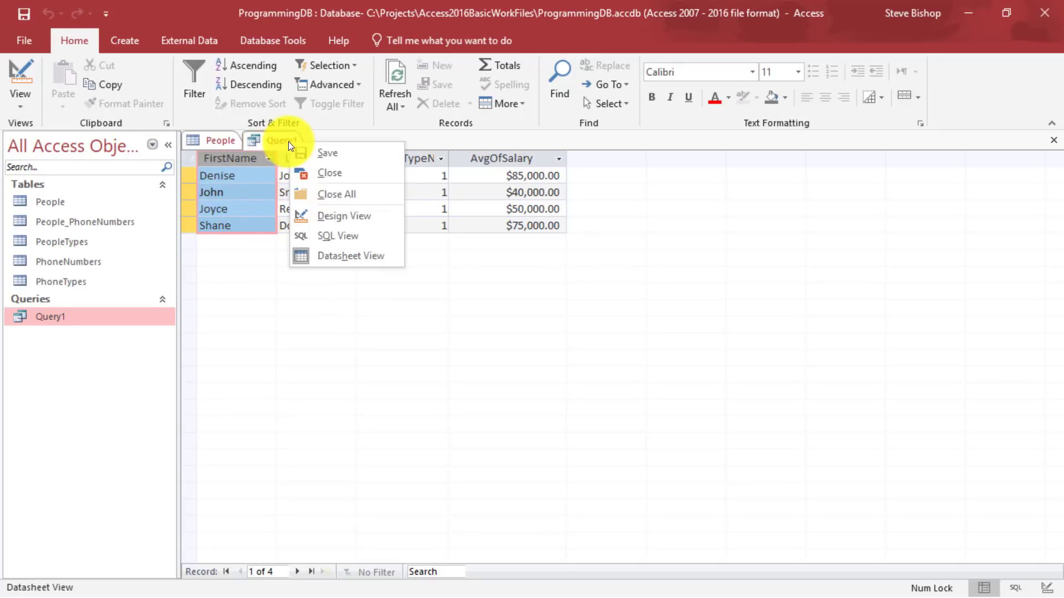
{"action": "left_click", "coordinate": [340, 215]}
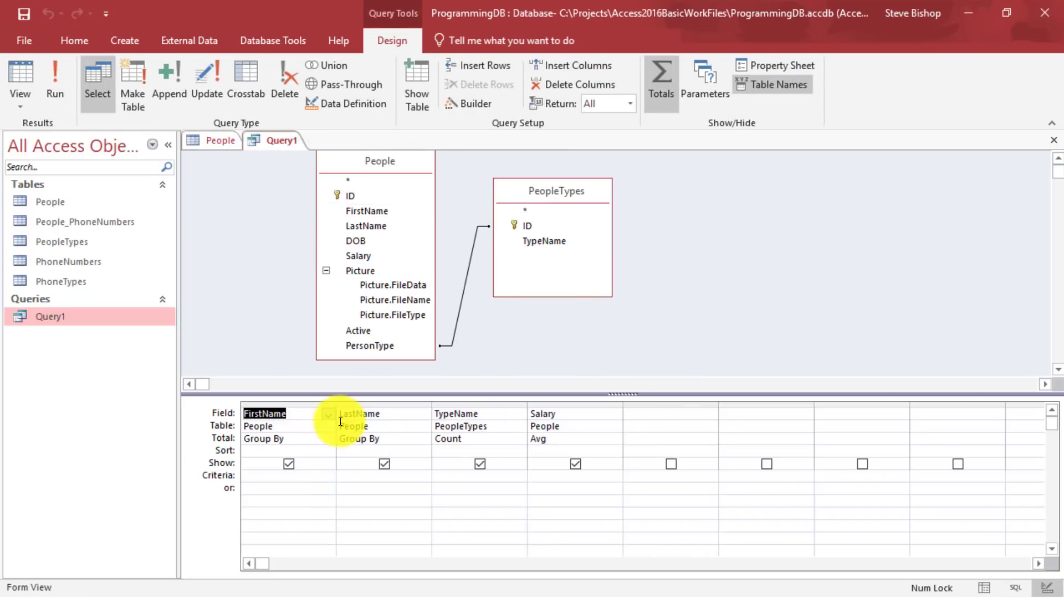
{"action": "left_click", "coordinate": [303, 405]}
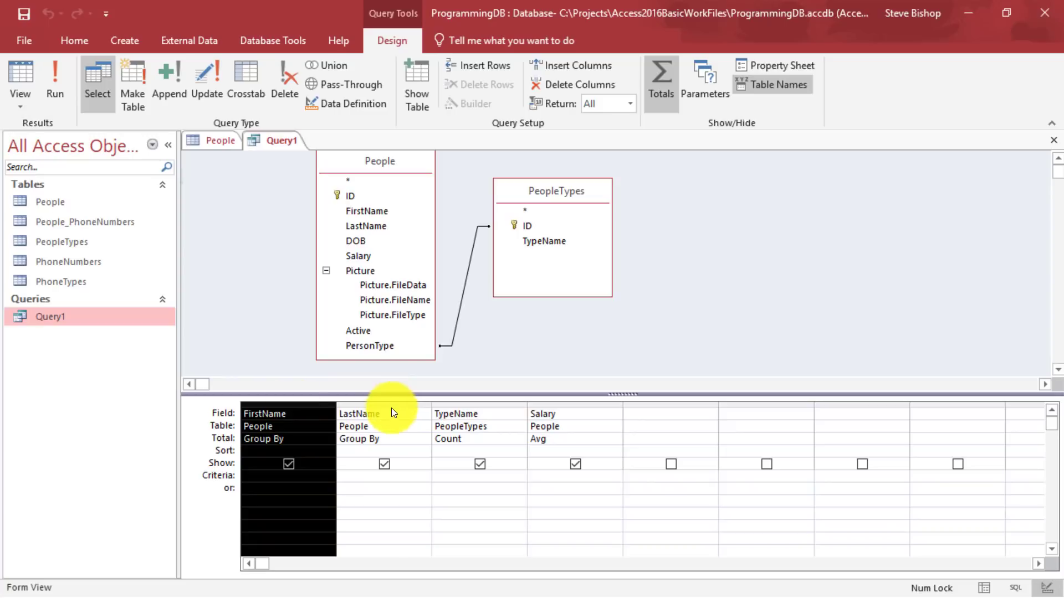
{"action": "key", "text": "Delete"}
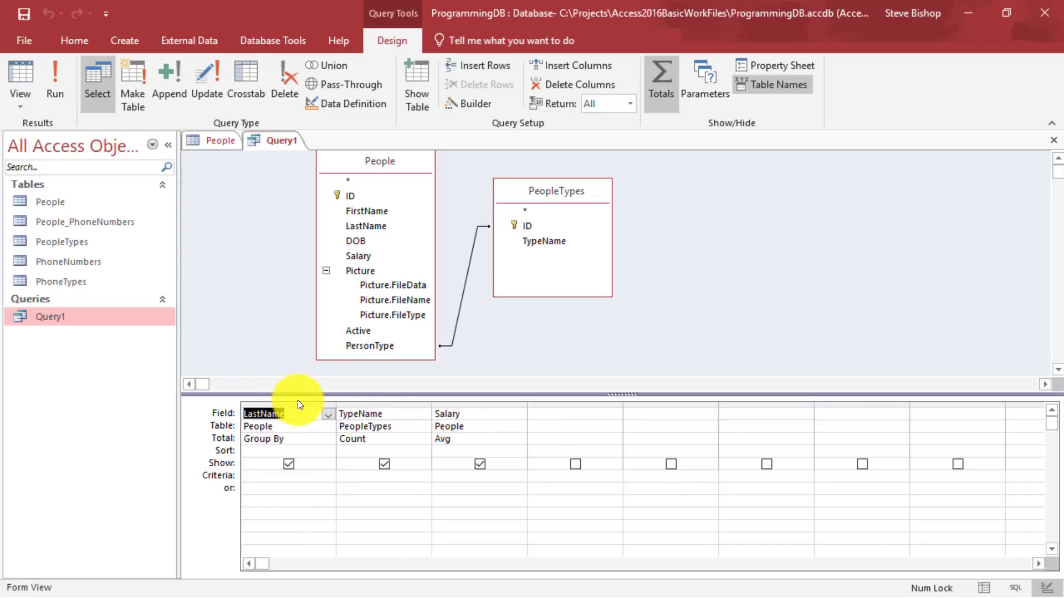
{"action": "key", "text": "Delete"}
{"action": "left_click", "coordinate": [297, 403]}
{"action": "key", "text": "Delete"}
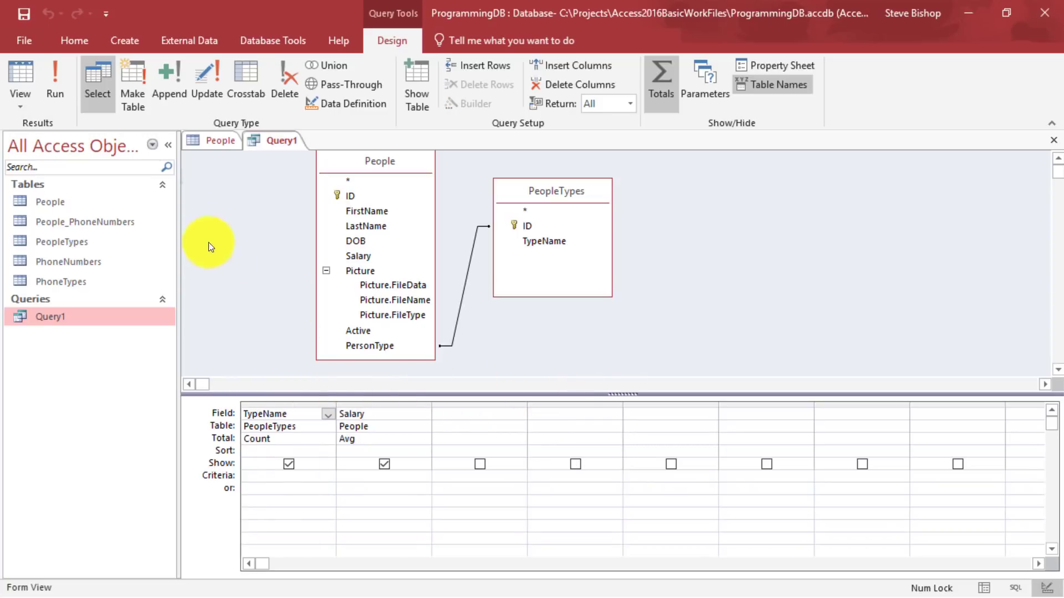
{"action": "left_click", "coordinate": [53, 75]}
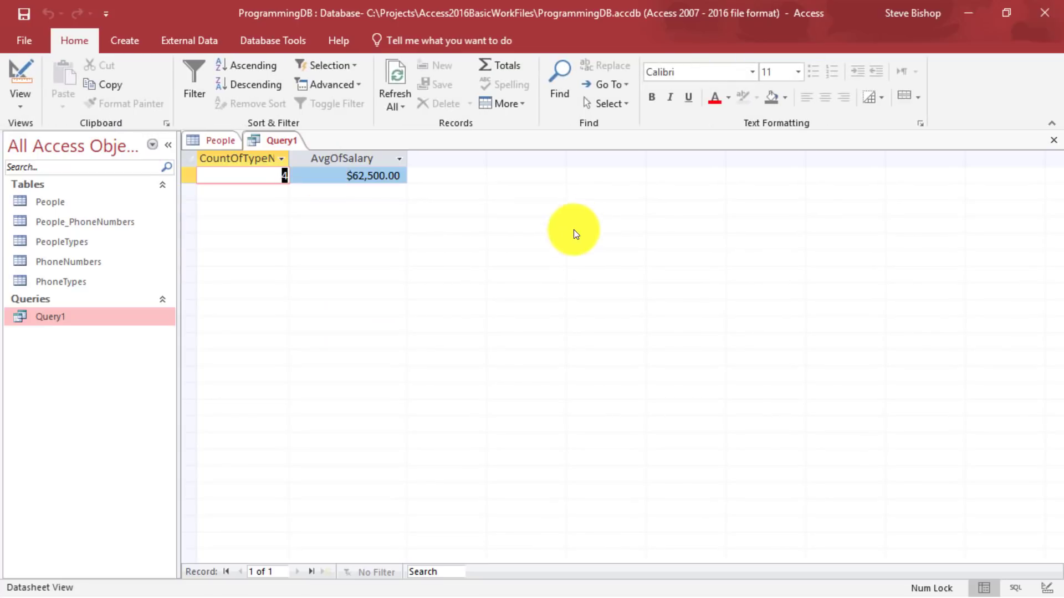
Auto-fit the CountOfTypeName results column so its full heading shows
{"action": "double_click", "coordinate": [288, 159]}
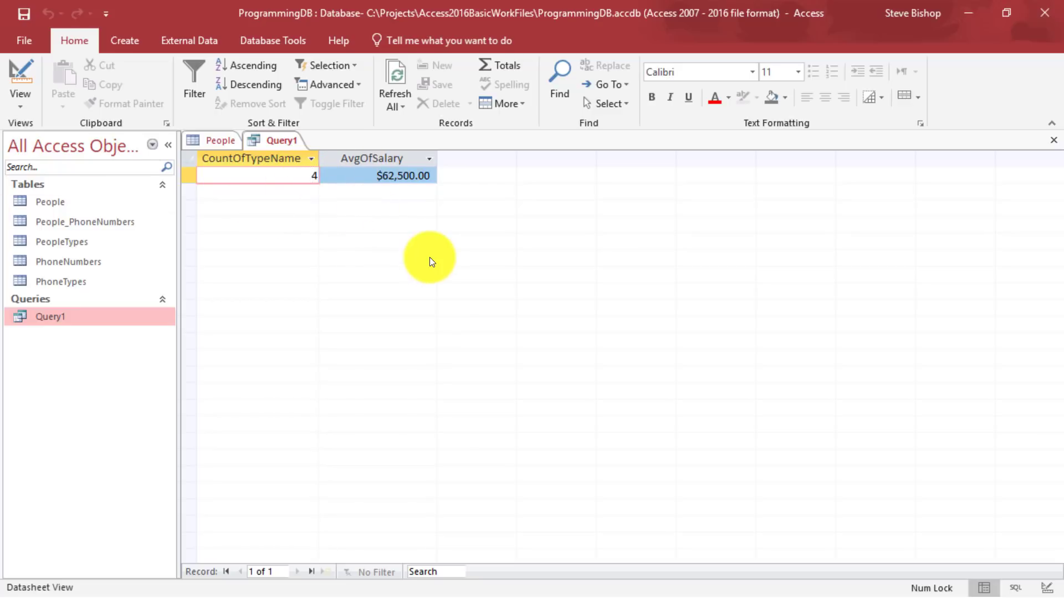
{"action": "right_click", "coordinate": [295, 142]}
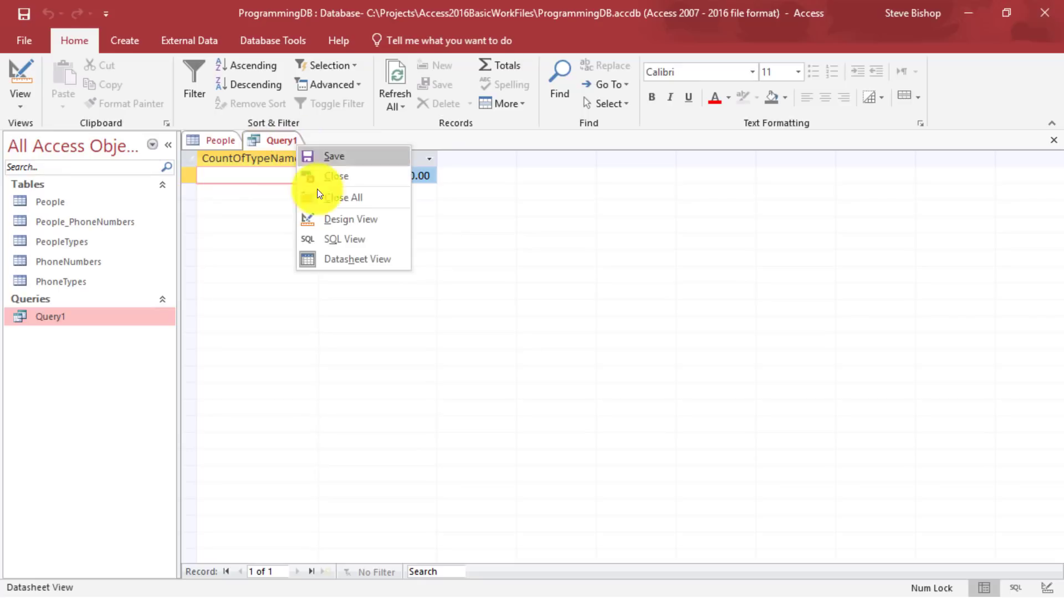
Add TypeName from PeopleTypes as the first grid column with Group By, and run
{"action": "left_click", "coordinate": [350, 220]}
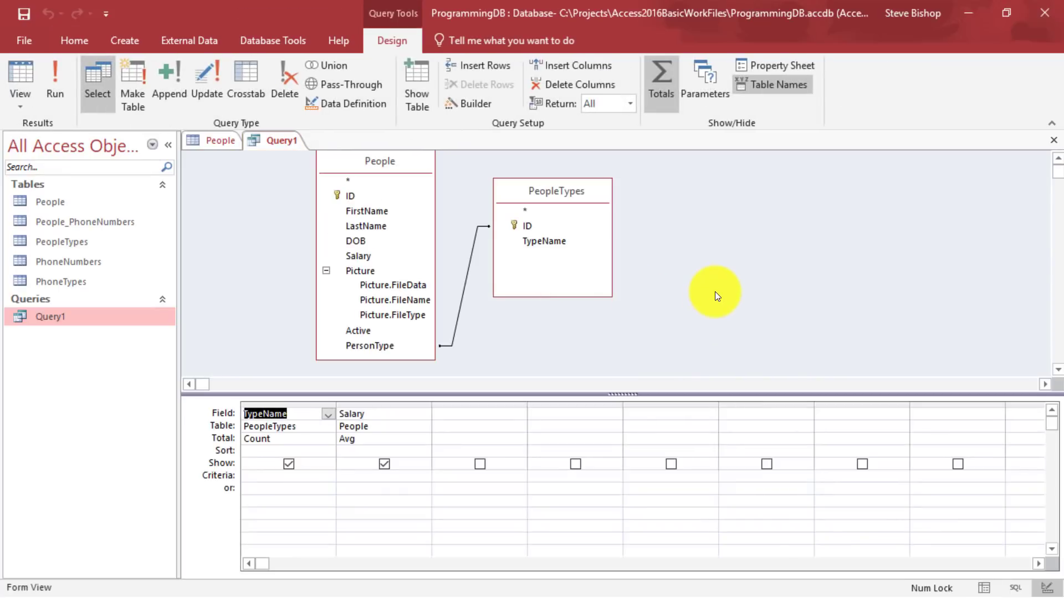
{"action": "left_click", "coordinate": [271, 438]}
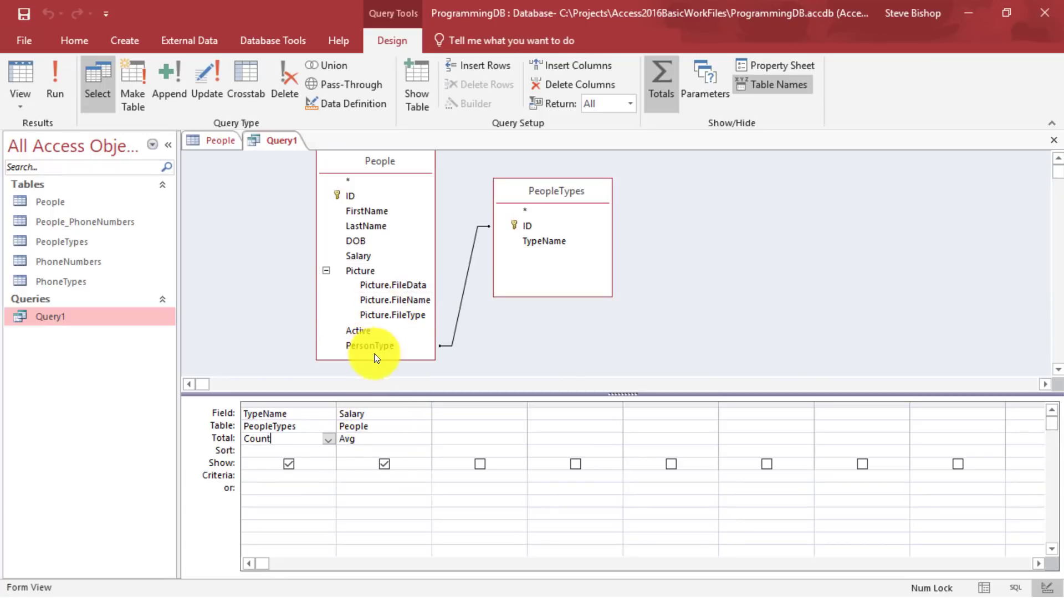
{"action": "left_click_drag", "start_coordinate": [540, 241], "coordinate": [258, 411]}
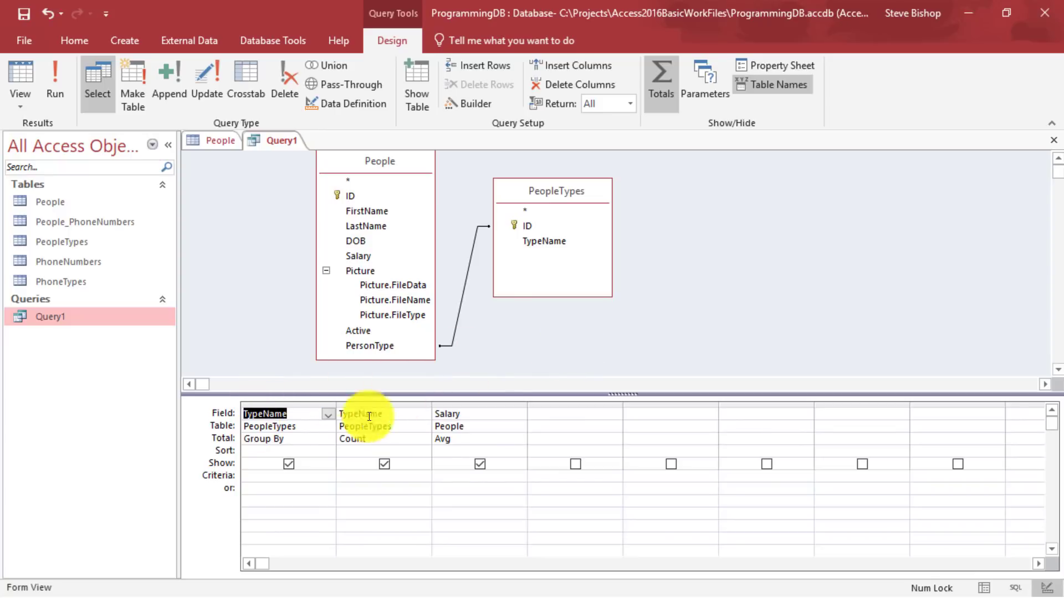
{"action": "left_click", "coordinate": [295, 438]}
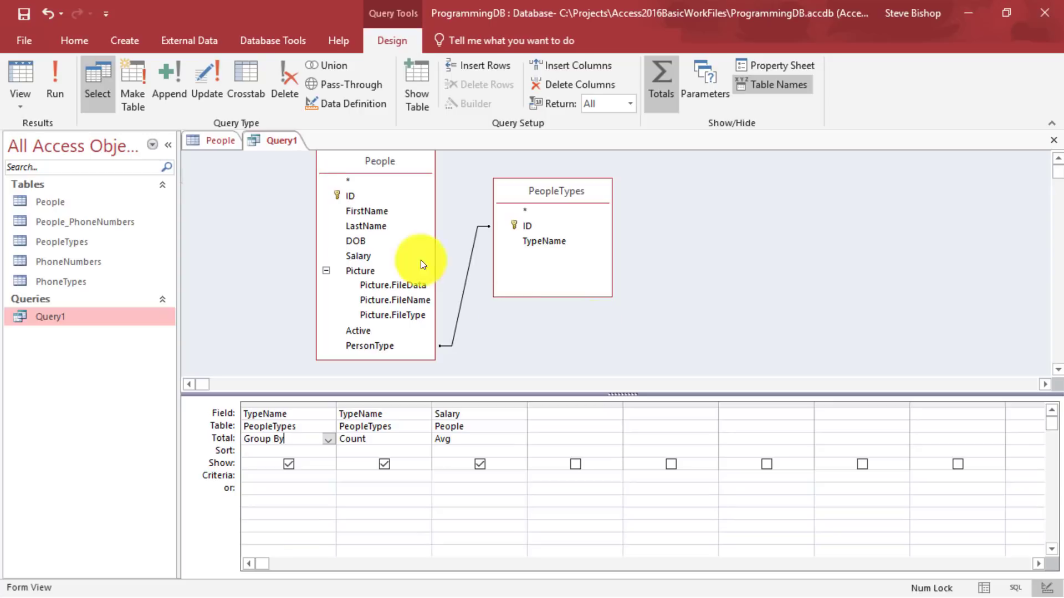
{"action": "left_click", "coordinate": [57, 73]}
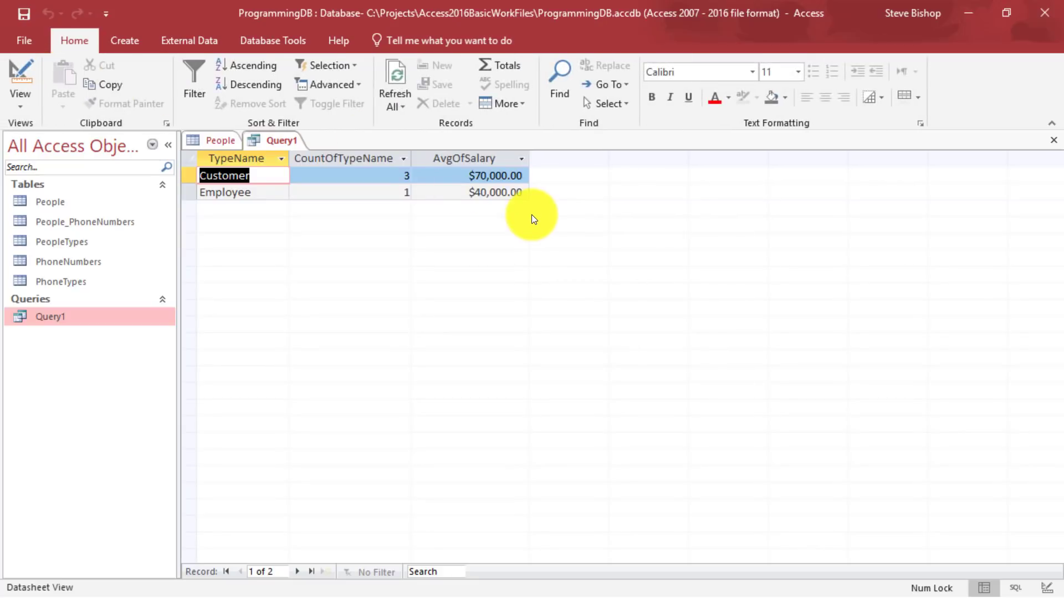
Compare the Customer and Employee group rows against the People table data
{"action": "left_click", "coordinate": [266, 194]}
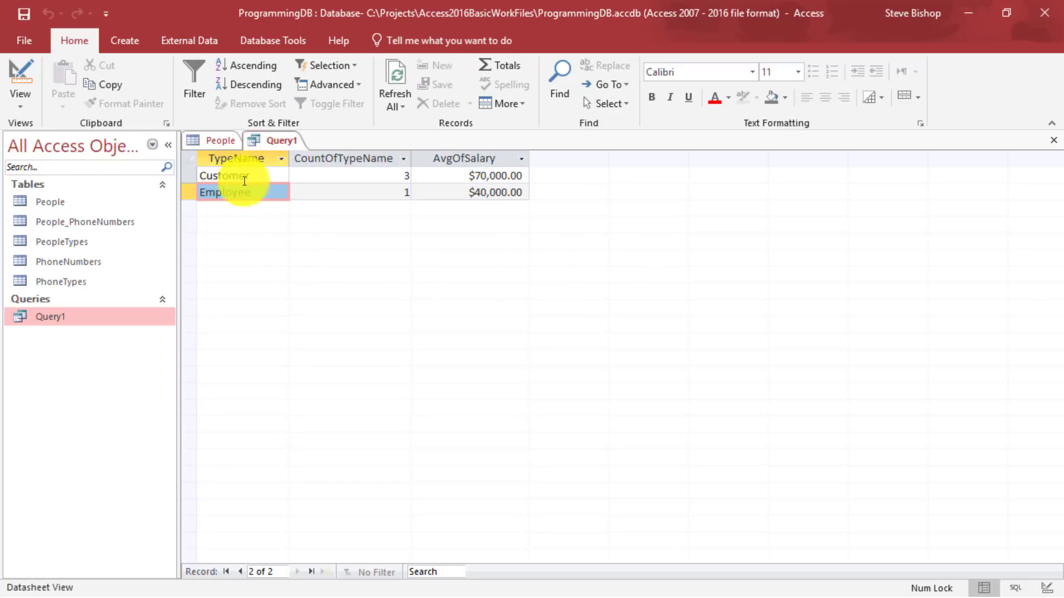
{"action": "left_click", "coordinate": [216, 142]}
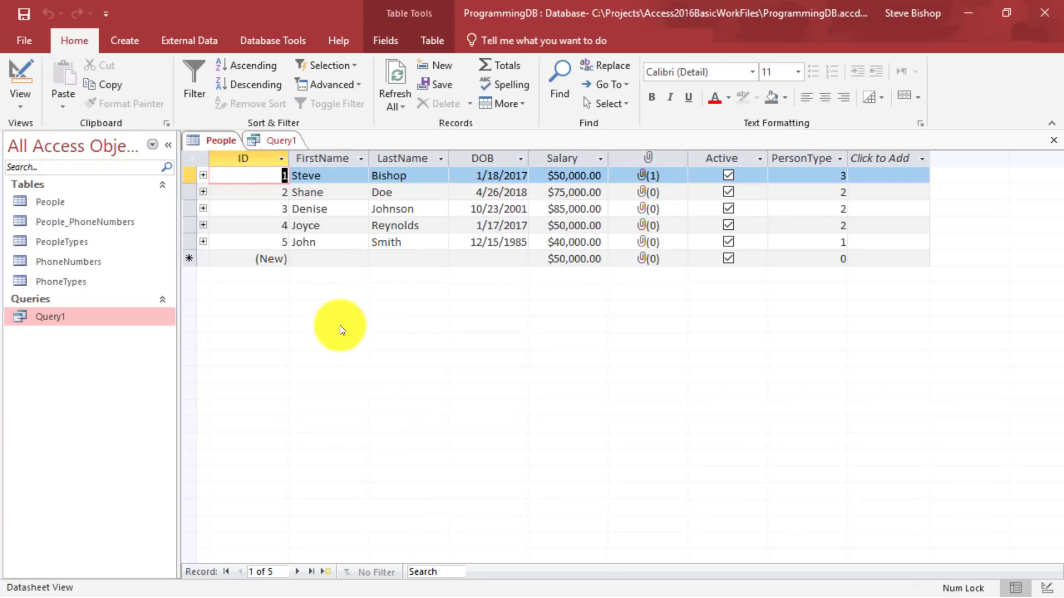
{"action": "left_click", "coordinate": [292, 139]}
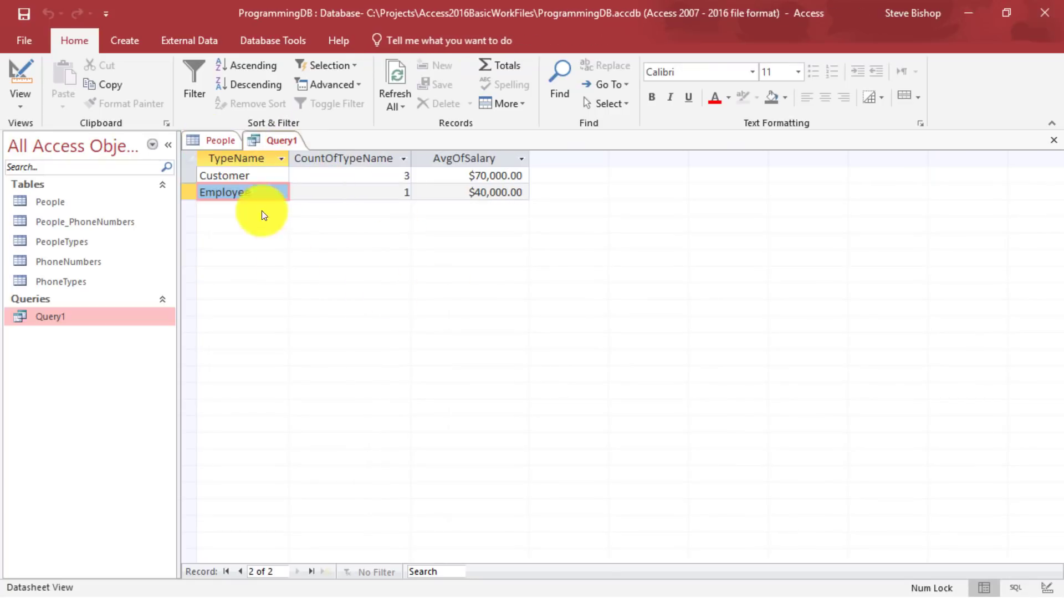
Return to Design View and review the grouped TypeName, counted TypeName and averaged Salary columns
{"action": "right_click", "coordinate": [268, 138]}
{"action": "left_click", "coordinate": [342, 213]}
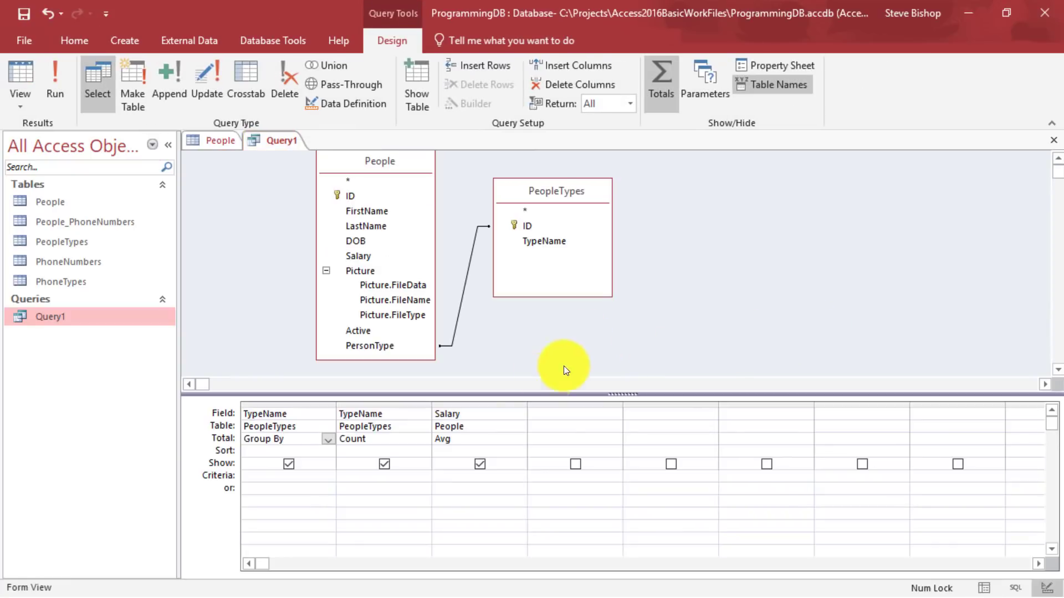
{"action": "left_click", "coordinate": [291, 405]}
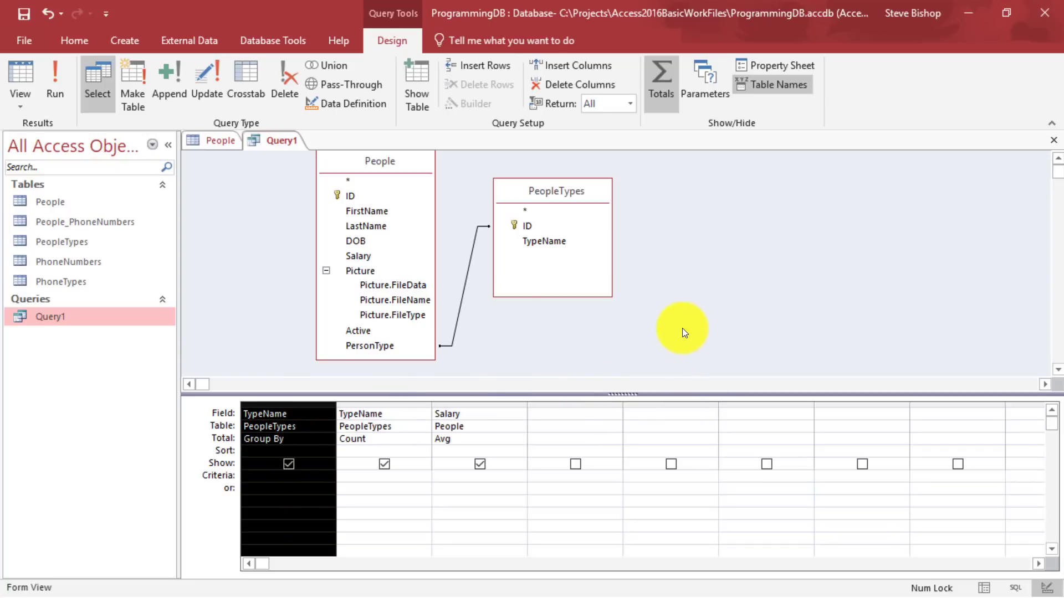
{"action": "left_click", "coordinate": [395, 402]}
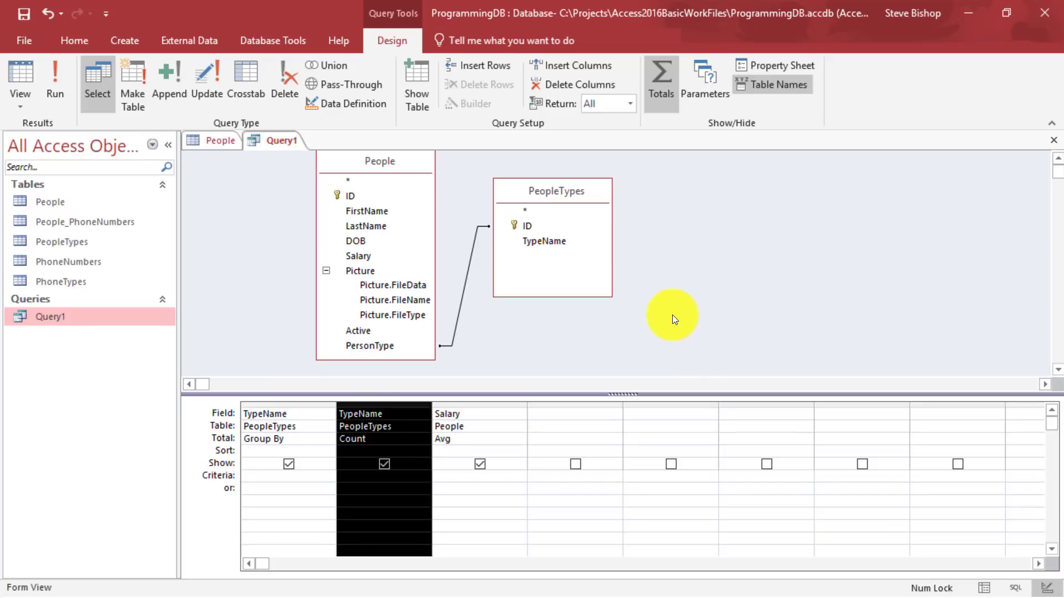
{"action": "left_click", "coordinate": [485, 404]}
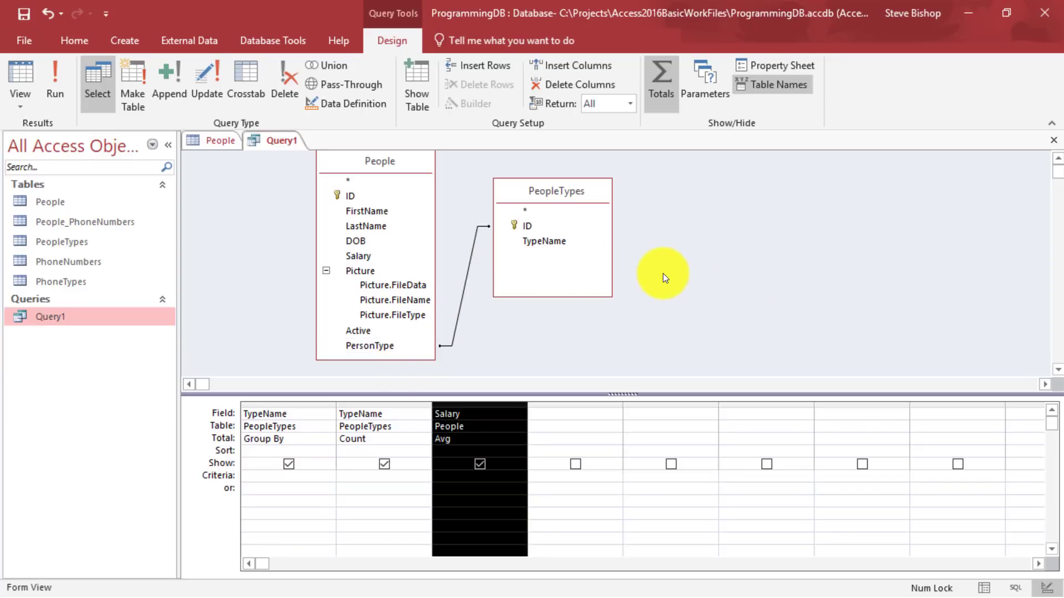
{"action": "left_click", "coordinate": [286, 404]}
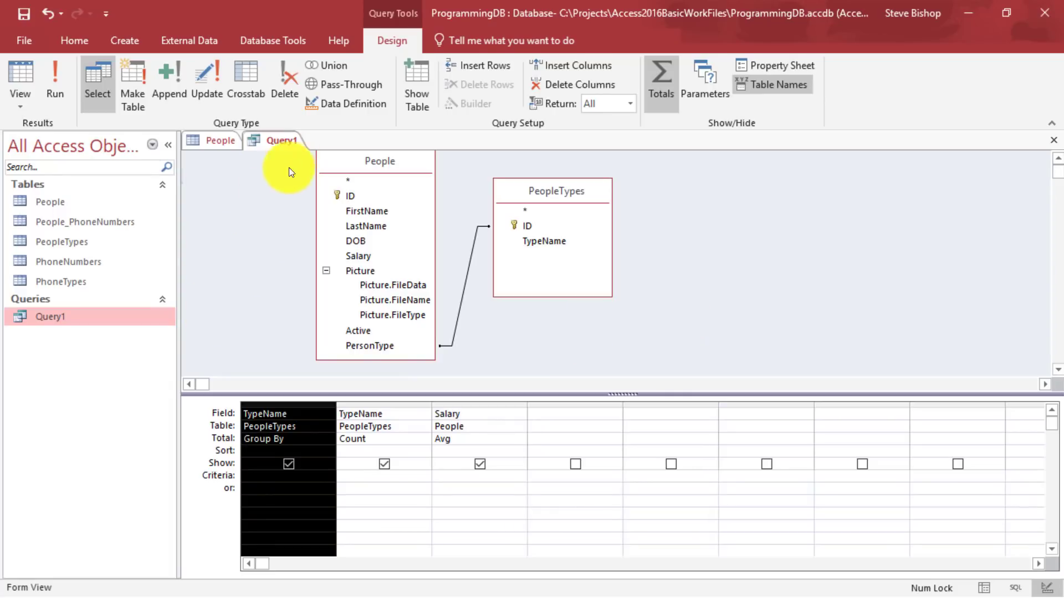
{"action": "right_click", "coordinate": [271, 142]}
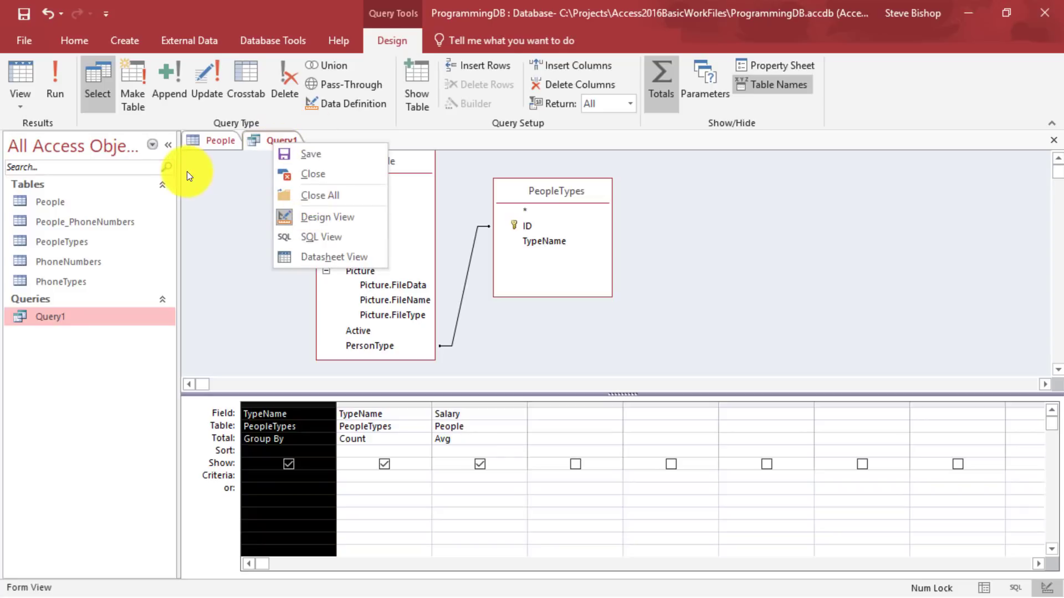
{"action": "left_click", "coordinate": [66, 95]}
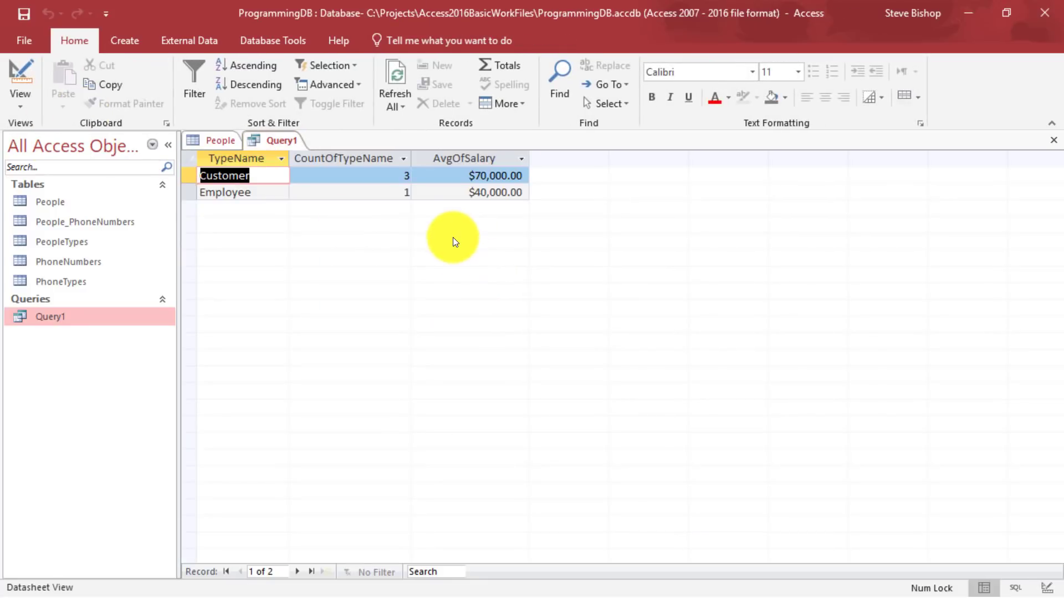
{"action": "left_click", "coordinate": [380, 180]}
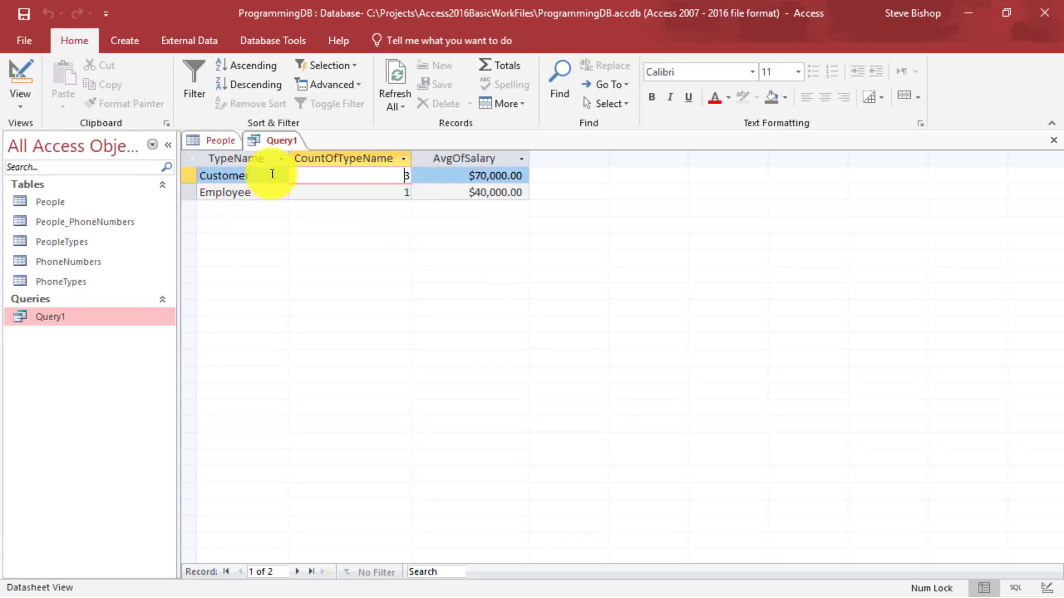
{"action": "left_click", "coordinate": [197, 175]}
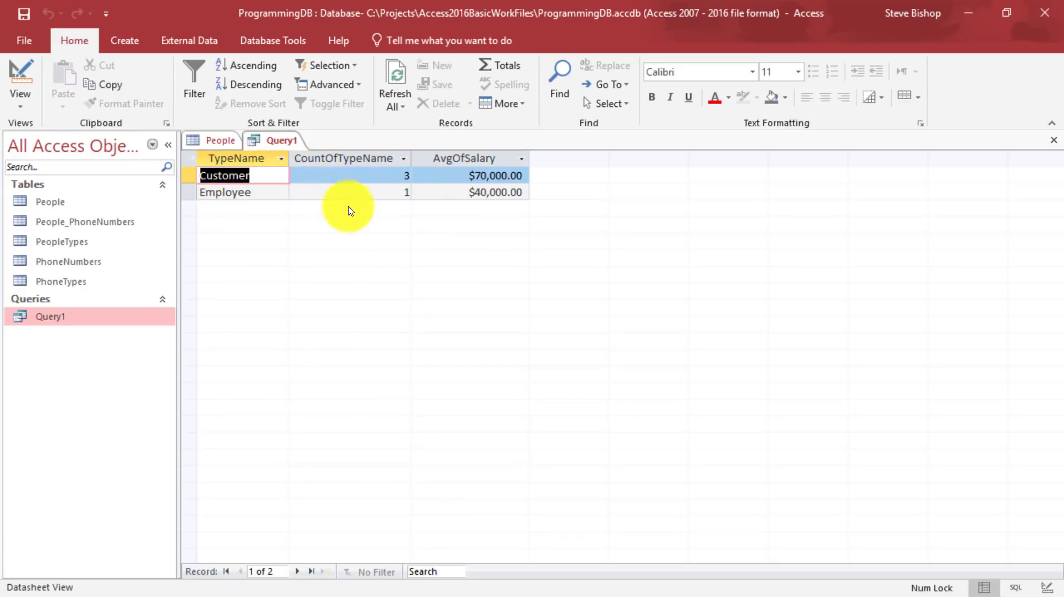
{"action": "left_click", "coordinate": [457, 174]}
{"action": "left_click_drag", "start_coordinate": [456, 174], "coordinate": [532, 166]}
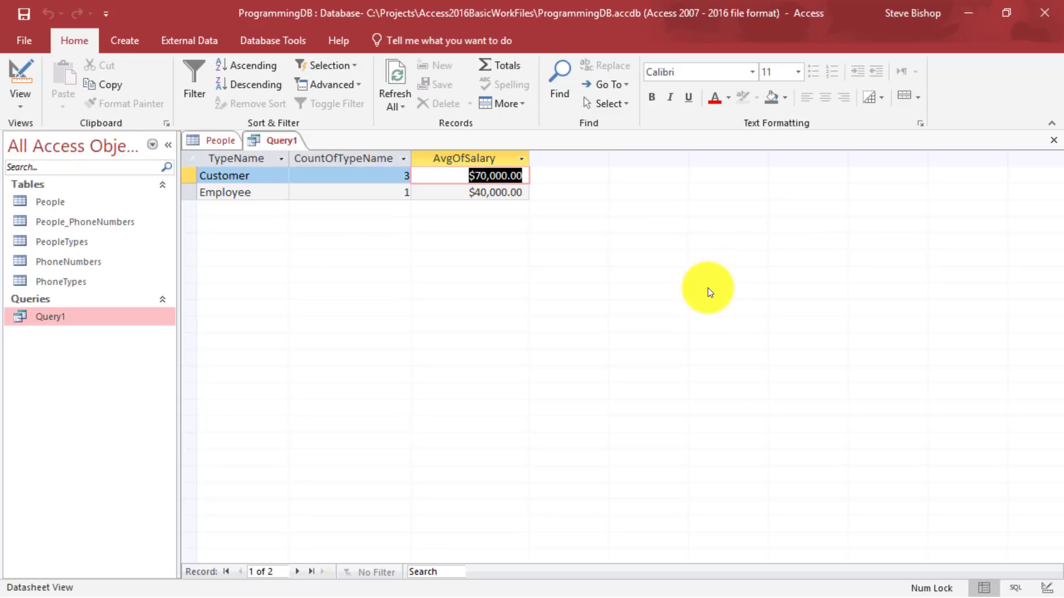
{"action": "left_click", "coordinate": [266, 192]}
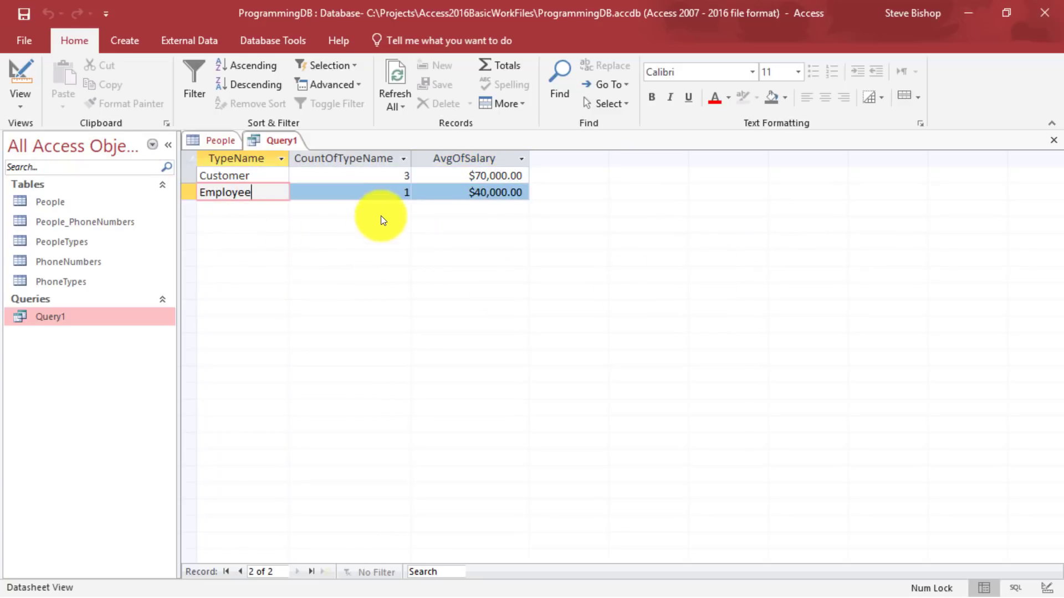
{"action": "key", "text": "Tab"}
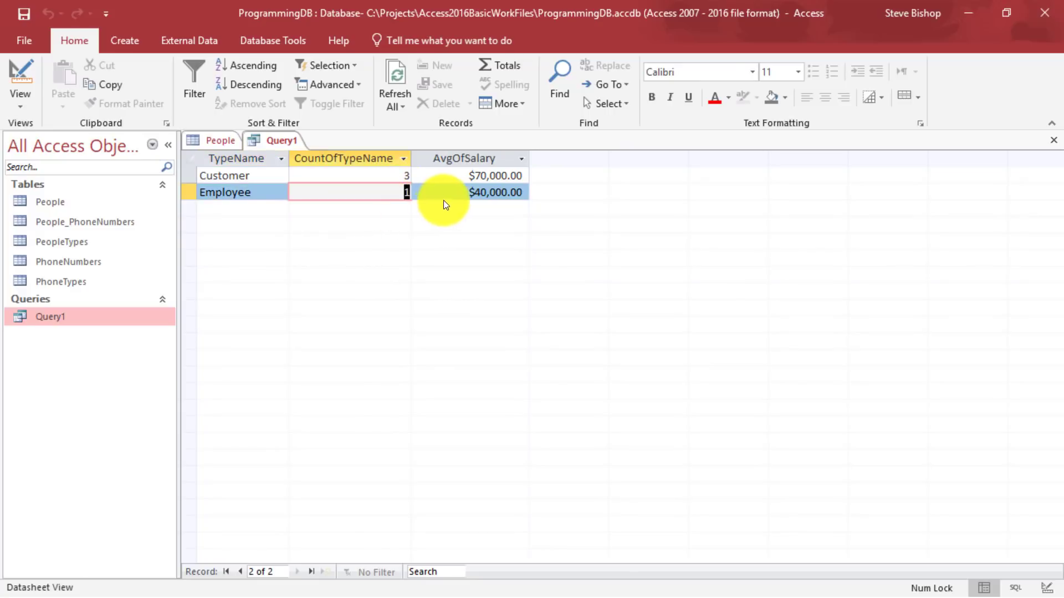
{"action": "key", "text": "Tab"}
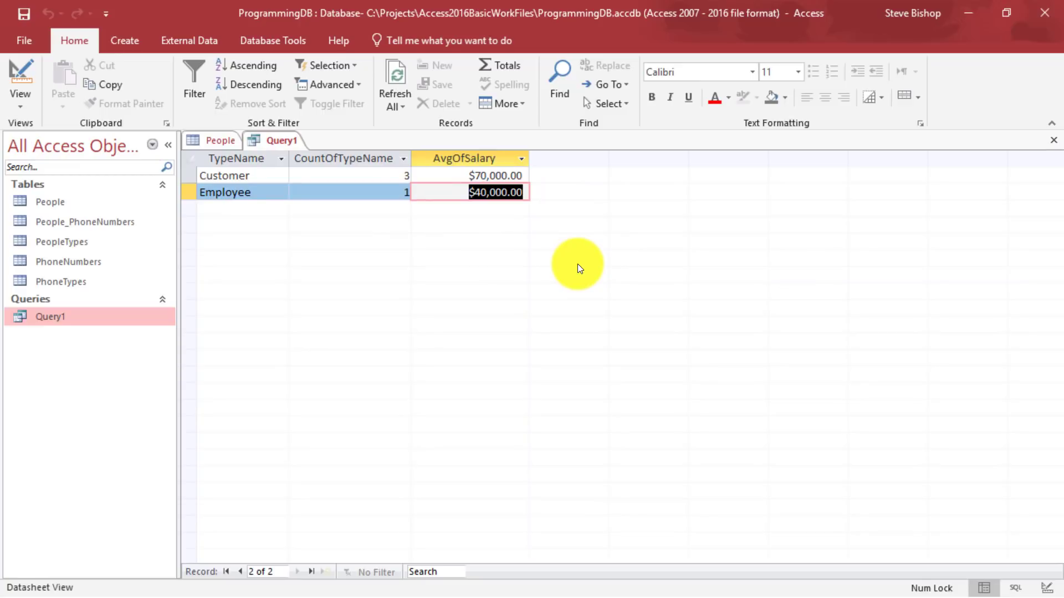
{"action": "right_click", "coordinate": [273, 142]}
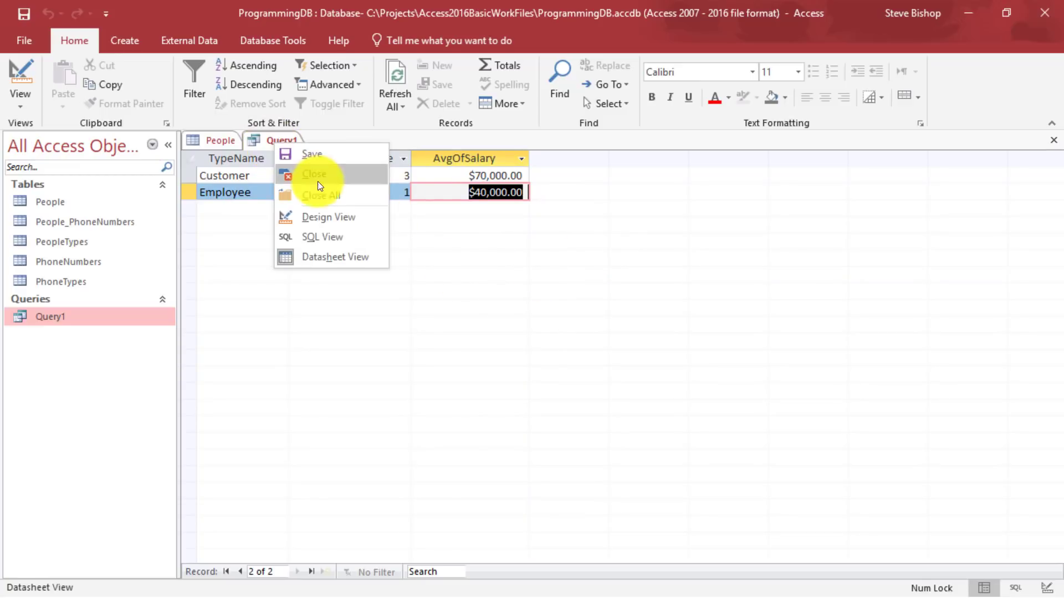
Check Salary's Avg total in the grid, then show Query1 in SQL View
{"action": "left_click", "coordinate": [320, 215]}
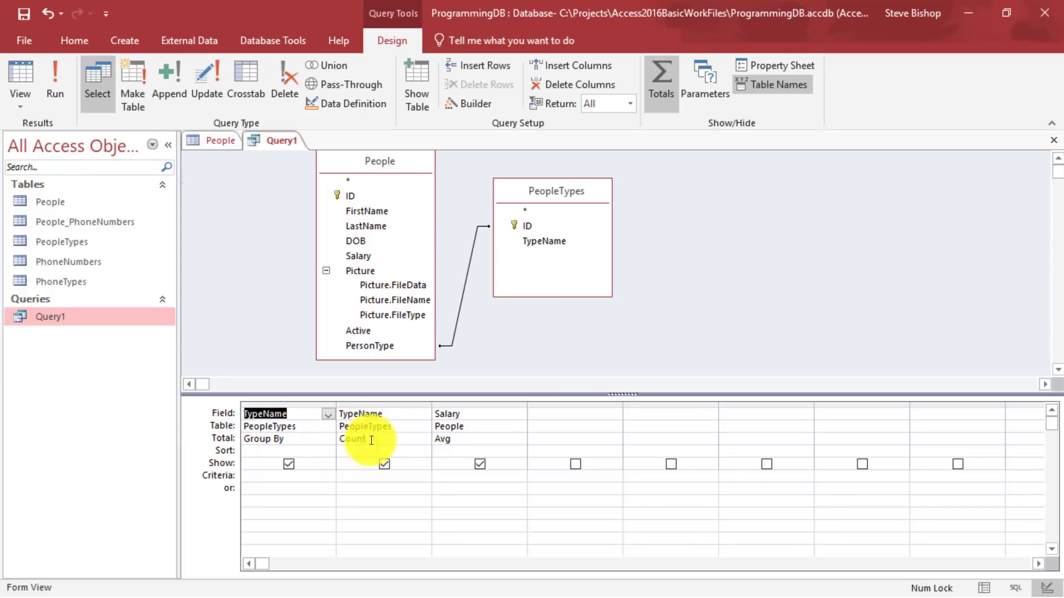
{"action": "left_click", "coordinate": [493, 440]}
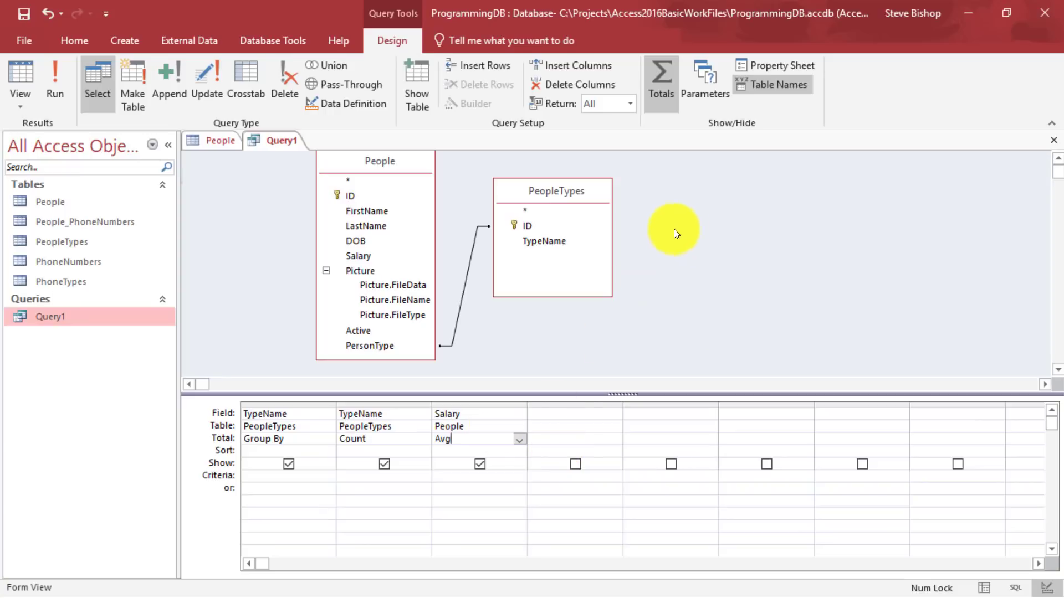
{"action": "right_click", "coordinate": [695, 238]}
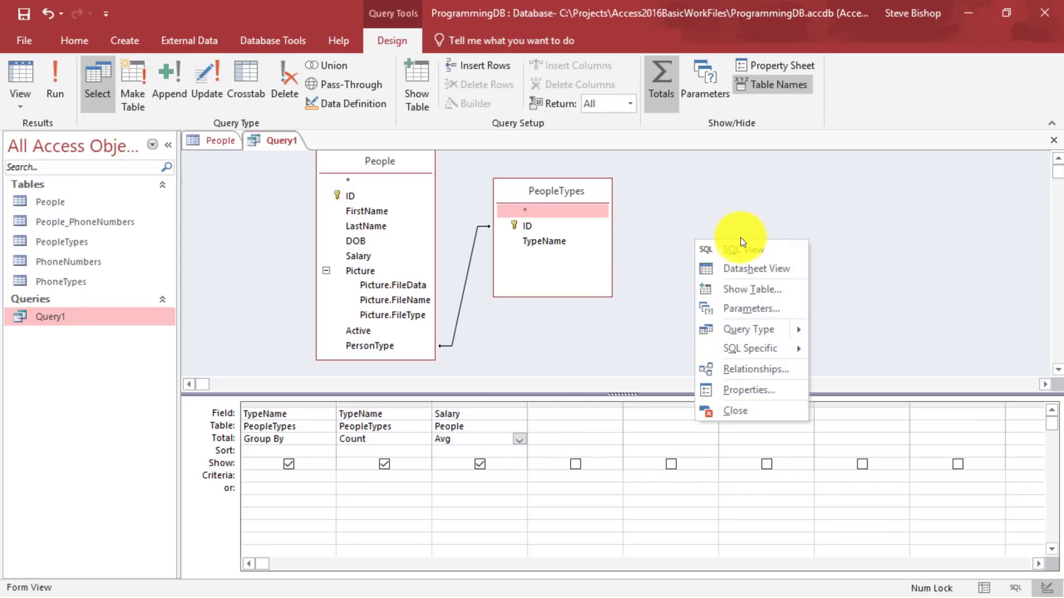
{"action": "left_click", "coordinate": [748, 250]}
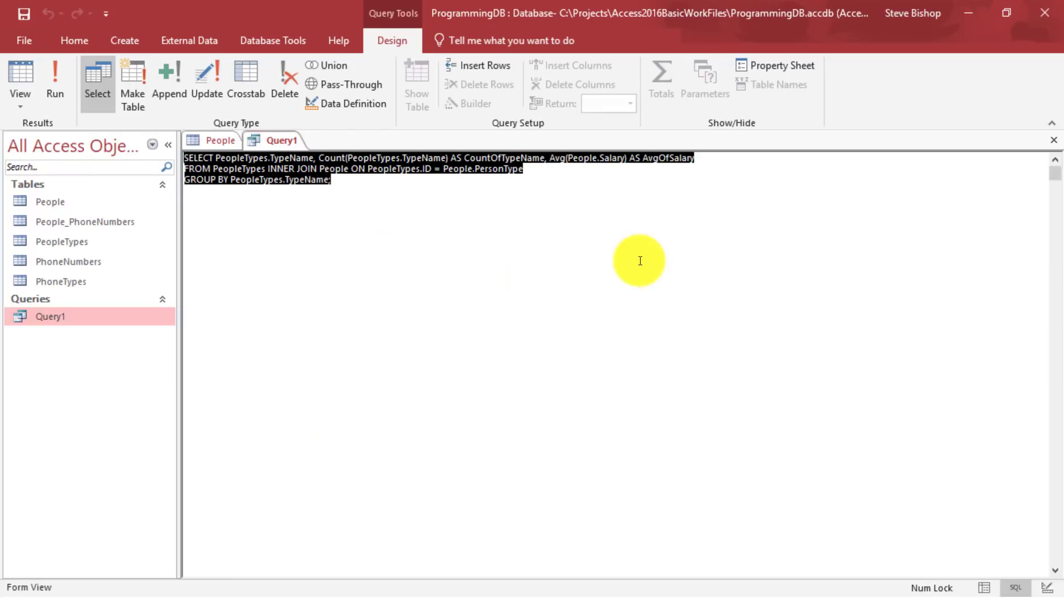
{"action": "left_click", "coordinate": [640, 261]}
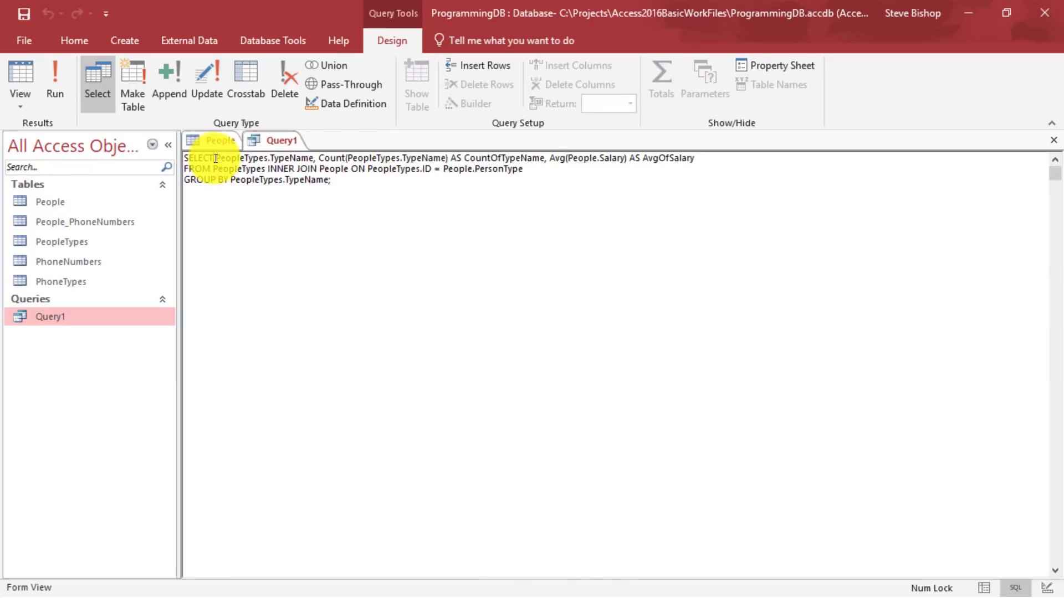
Highlight the grouped PeopleTypes.TypeName field and the Count(TypeName) expression in the SELECT line
{"action": "left_click_drag", "start_coordinate": [215, 159], "coordinate": [309, 155]}
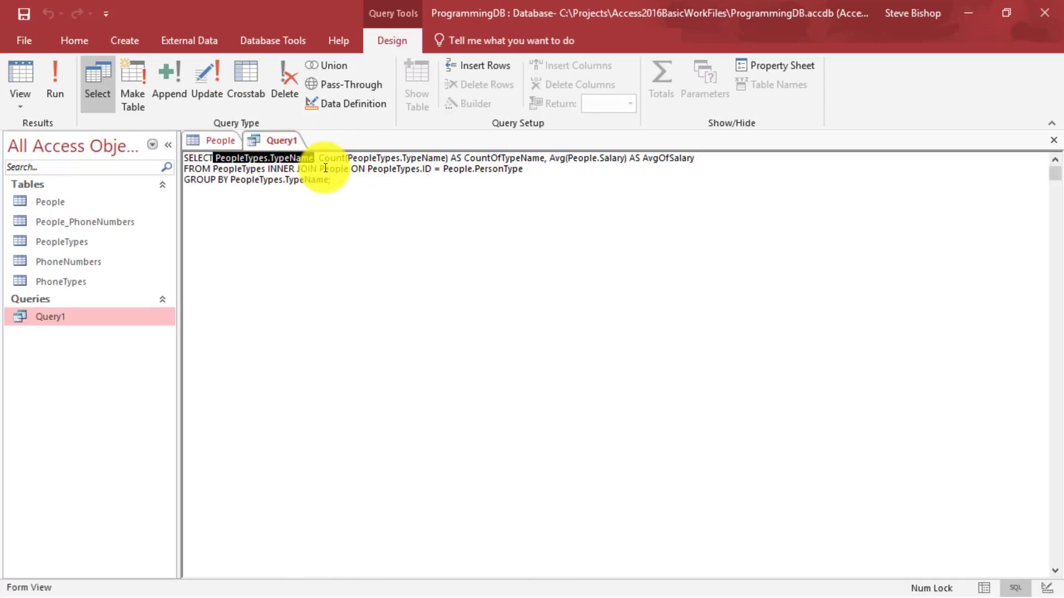
{"action": "left_click", "coordinate": [413, 158]}
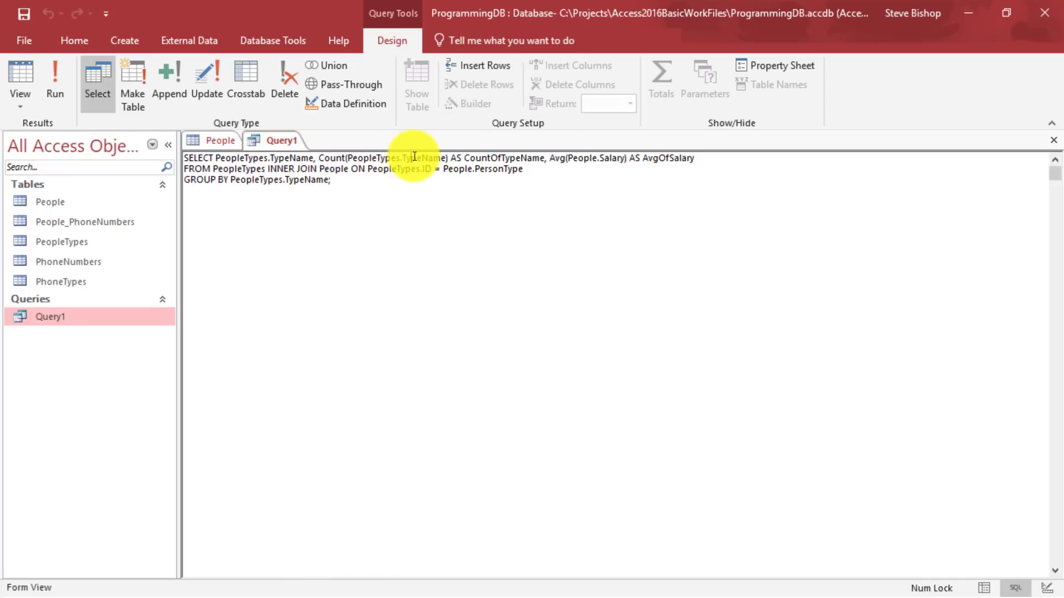
{"action": "left_click", "coordinate": [654, 158]}
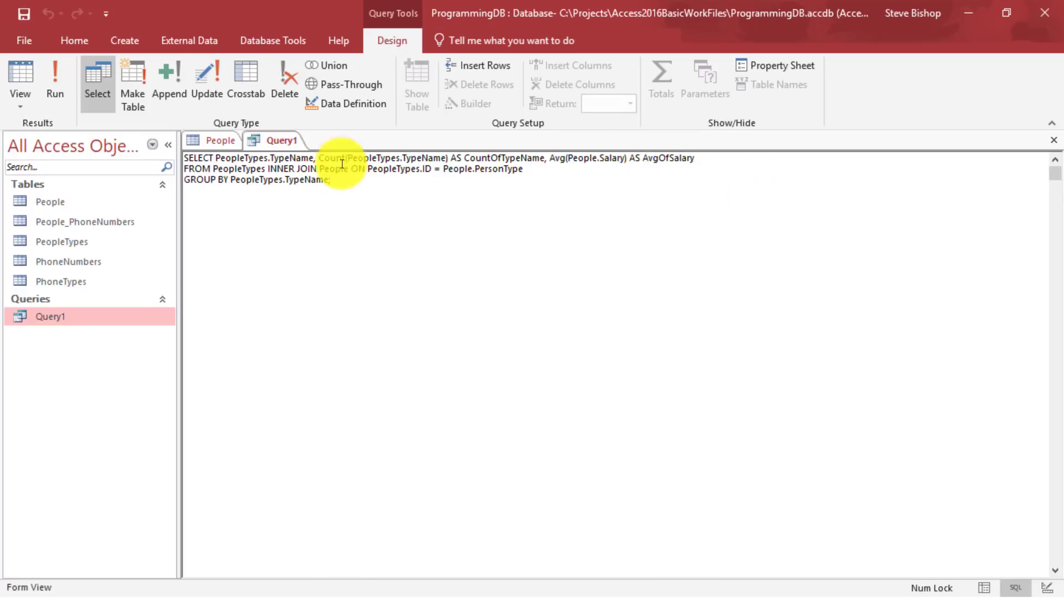
{"action": "left_click_drag", "start_coordinate": [317, 159], "coordinate": [344, 158]}
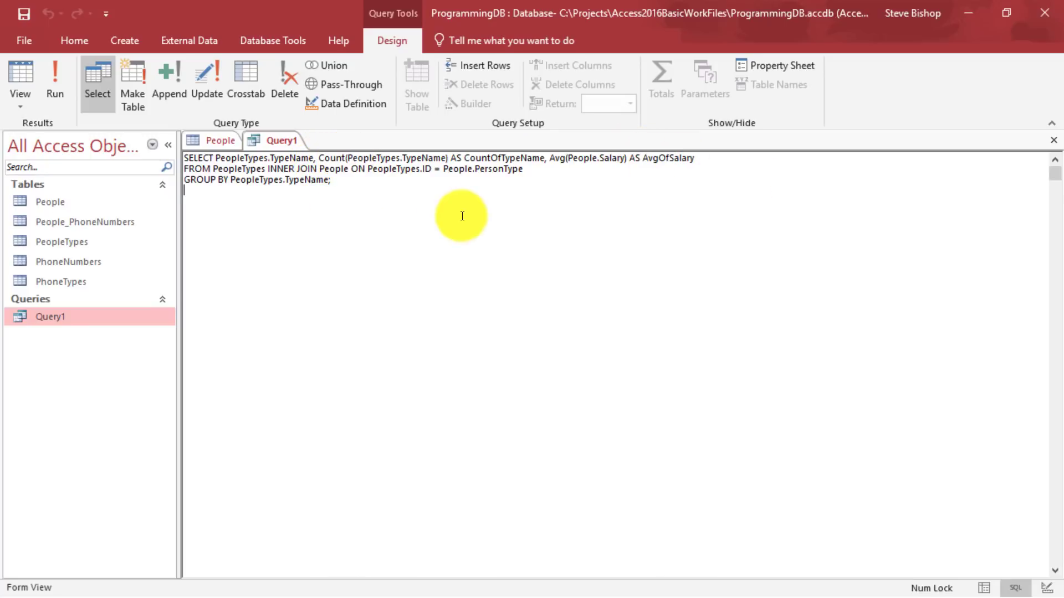
{"action": "left_click", "coordinate": [333, 180]}
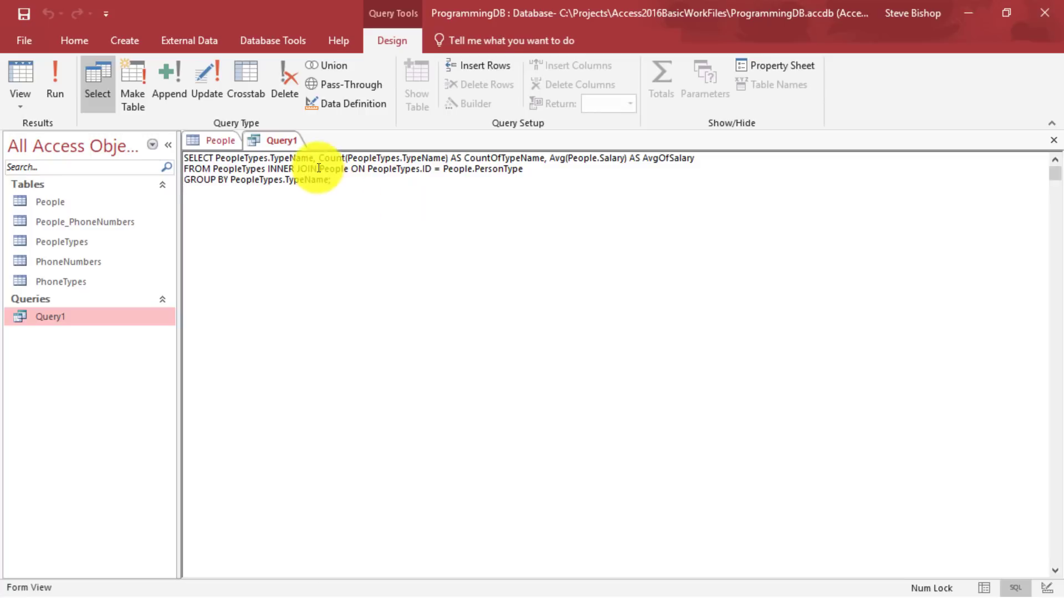
{"action": "left_click_drag", "start_coordinate": [318, 158], "coordinate": [343, 162]}
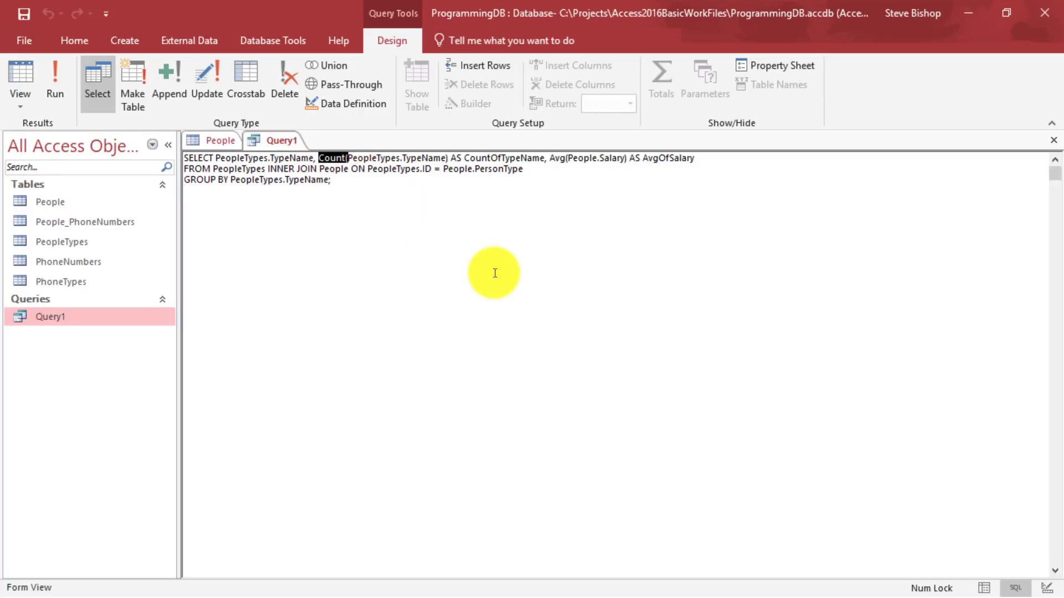
{"action": "left_click", "coordinate": [493, 271]}
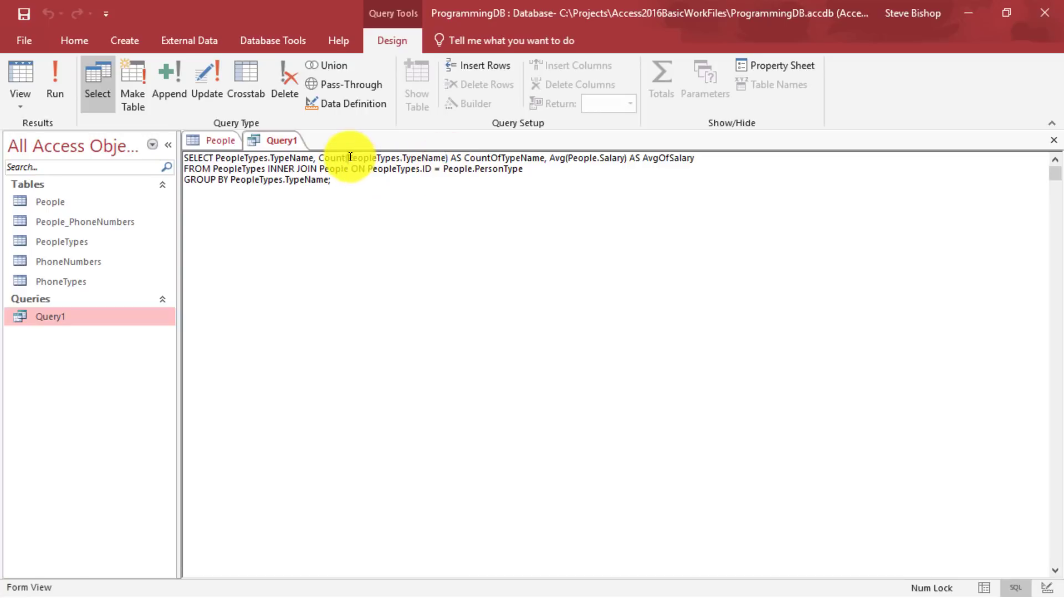
{"action": "left_click_drag", "start_coordinate": [348, 158], "coordinate": [437, 158]}
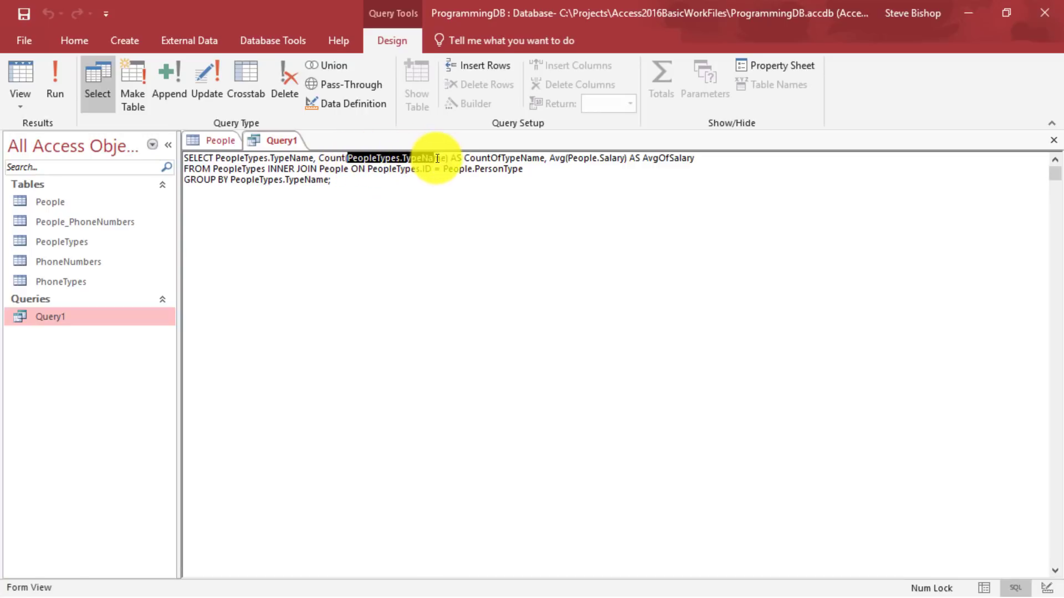
{"action": "left_click", "coordinate": [499, 237]}
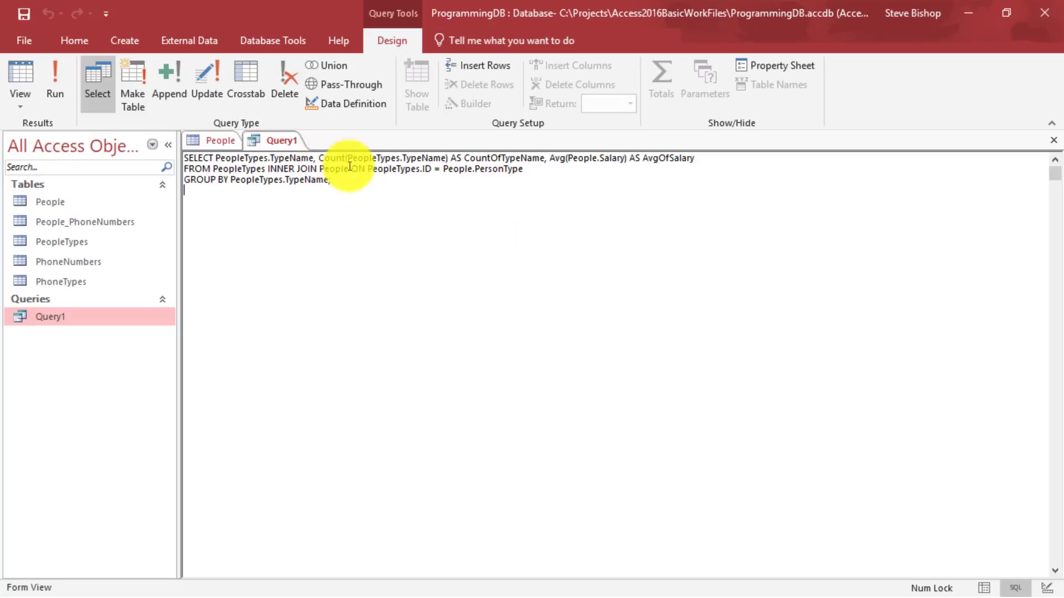
{"action": "left_click_drag", "start_coordinate": [403, 159], "coordinate": [440, 159]}
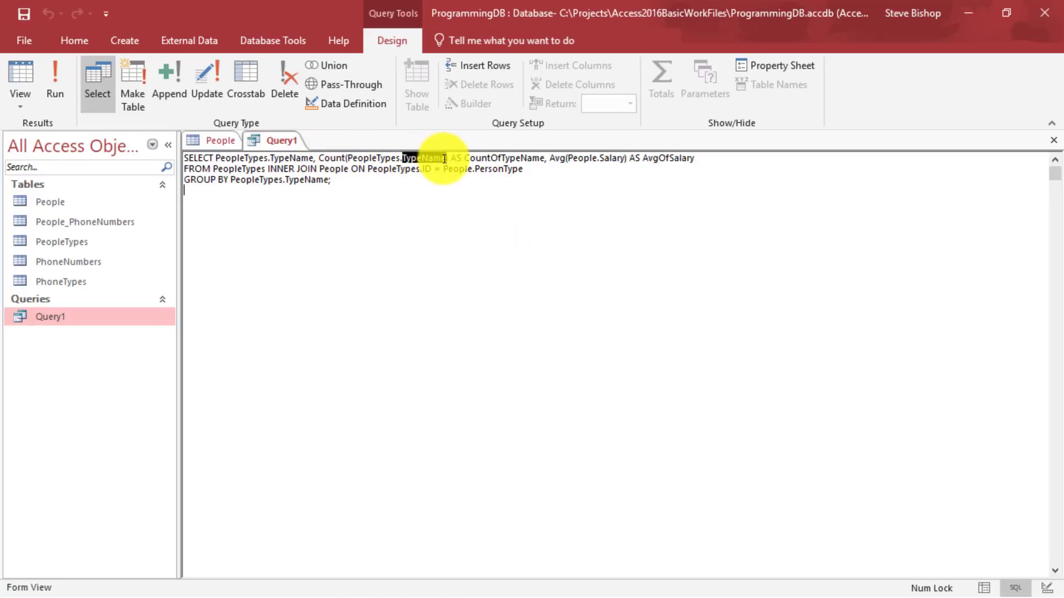
{"action": "left_click", "coordinate": [532, 230]}
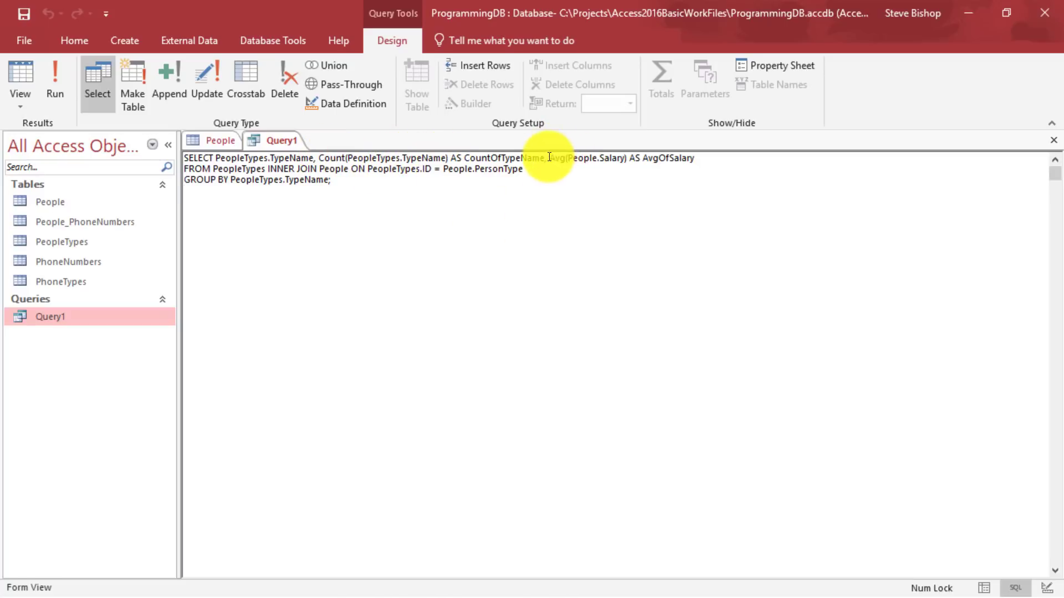
Highlight Avg(People.Salary) and the AS keyword introducing the count alias in the SQL
{"action": "left_click_drag", "start_coordinate": [549, 157], "coordinate": [570, 156]}
{"action": "left_click", "coordinate": [569, 197]}
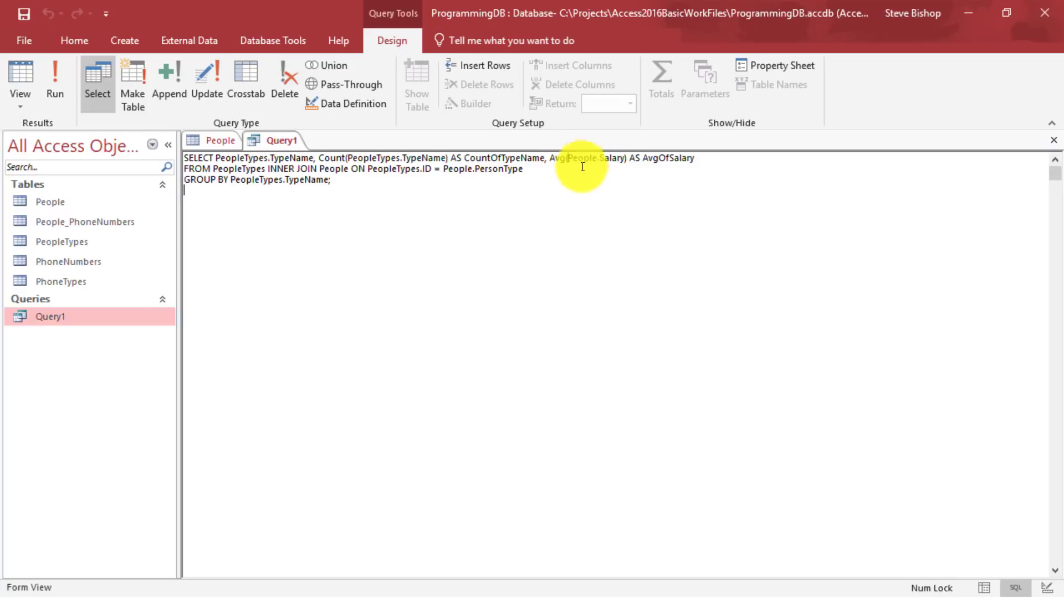
{"action": "double_click", "coordinate": [610, 158]}
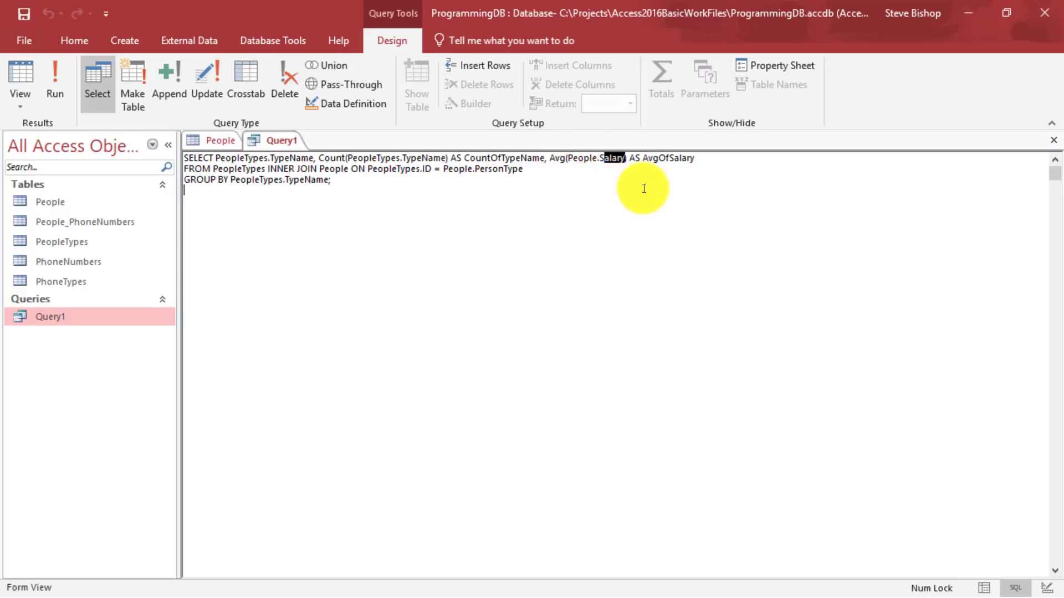
{"action": "left_click", "coordinate": [673, 179]}
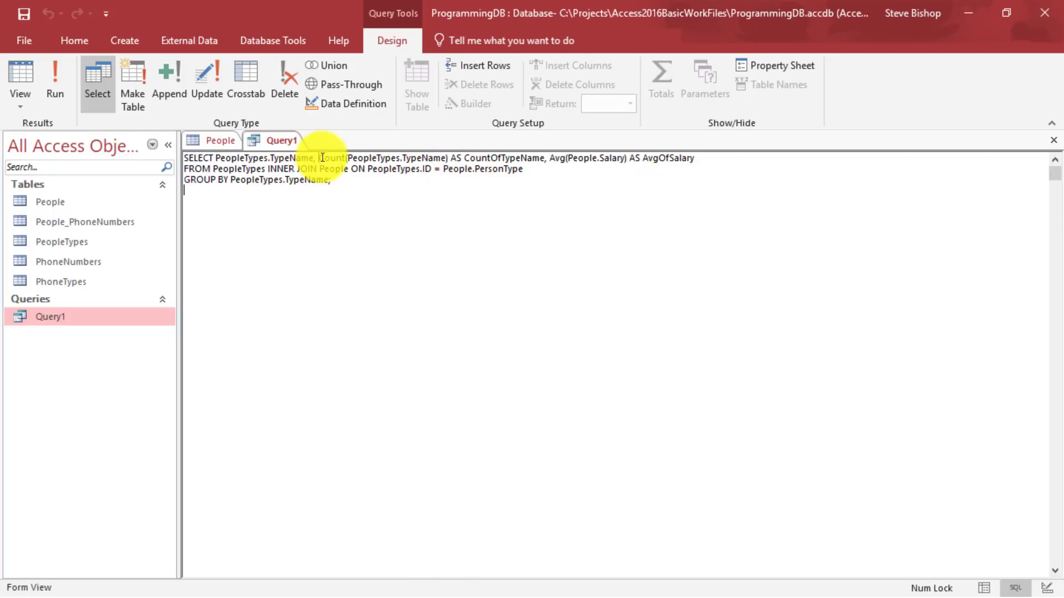
{"action": "left_click_drag", "start_coordinate": [321, 158], "coordinate": [352, 161]}
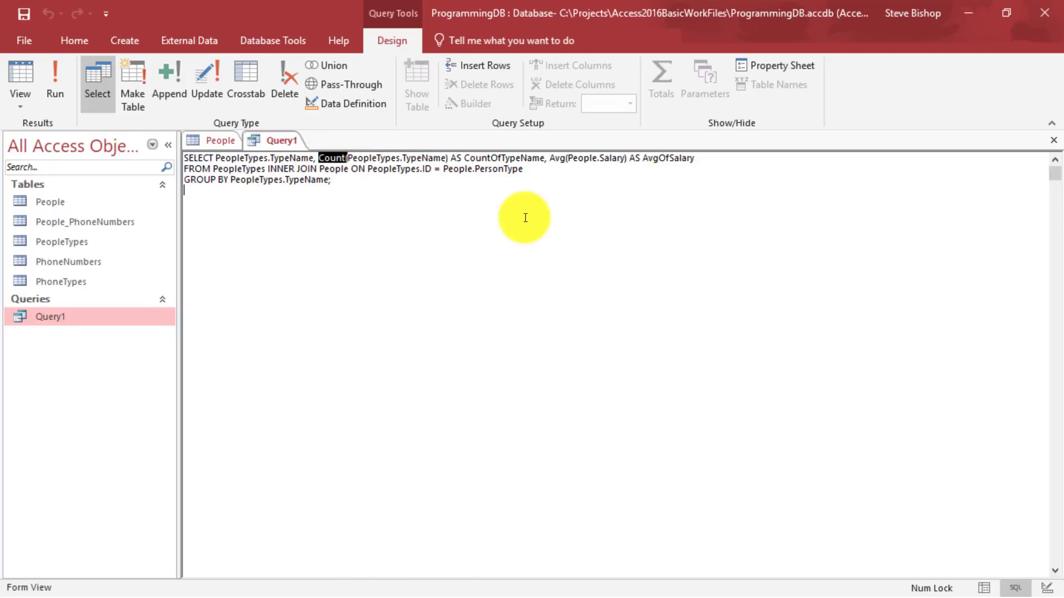
{"action": "left_click", "coordinate": [456, 160]}
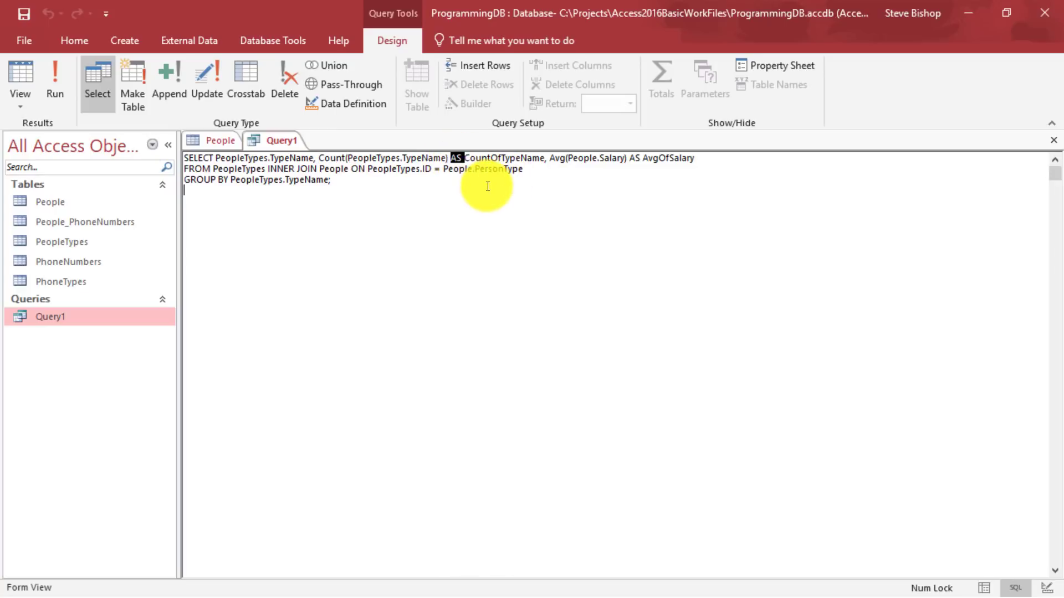
Find and highlight the CountOfTypeName and AvgOfSalary aliases in the SQL text
{"action": "left_click_drag", "start_coordinate": [465, 159], "coordinate": [543, 160]}
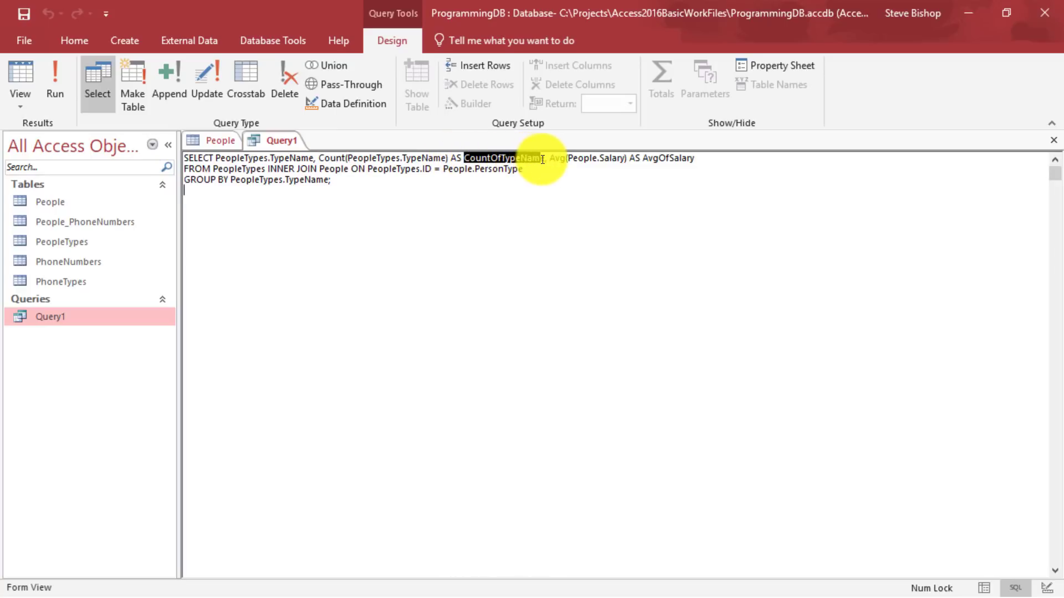
{"action": "left_click", "coordinate": [551, 211]}
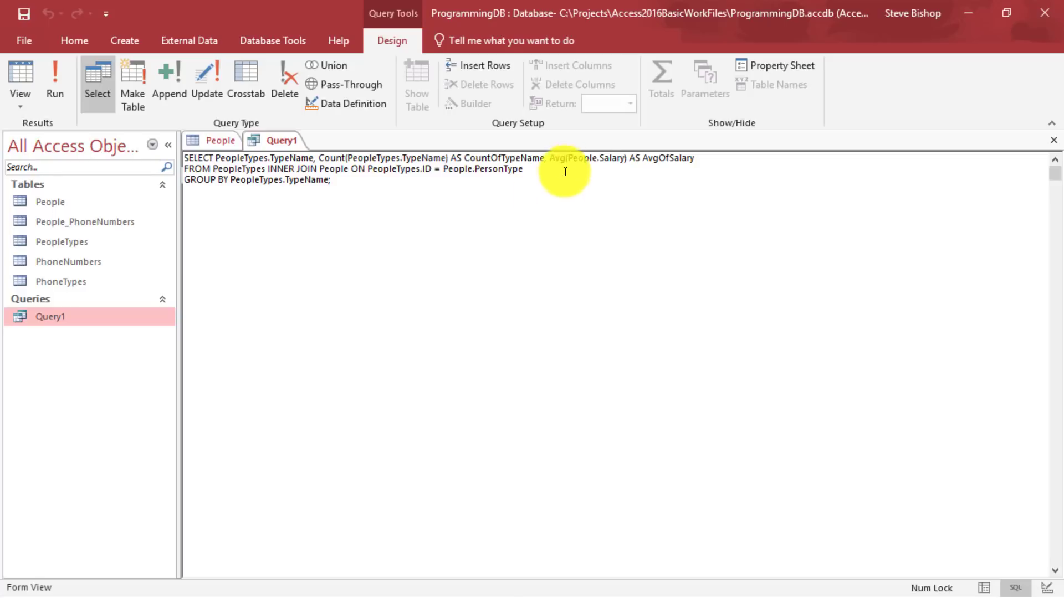
{"action": "double_click", "coordinate": [642, 158]}
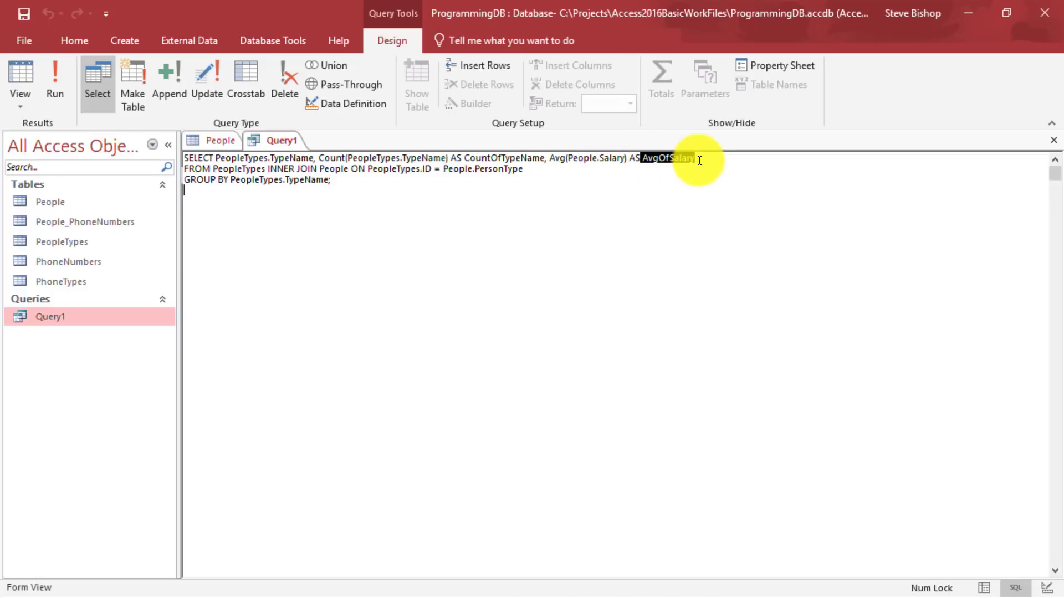
{"action": "left_click", "coordinate": [712, 173]}
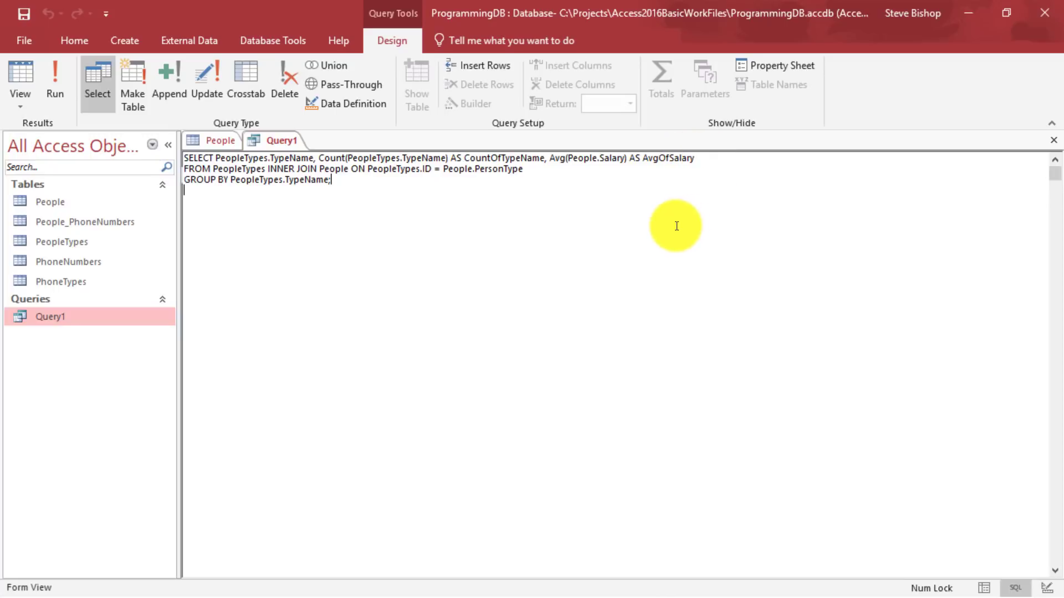
{"action": "left_click", "coordinate": [644, 158]}
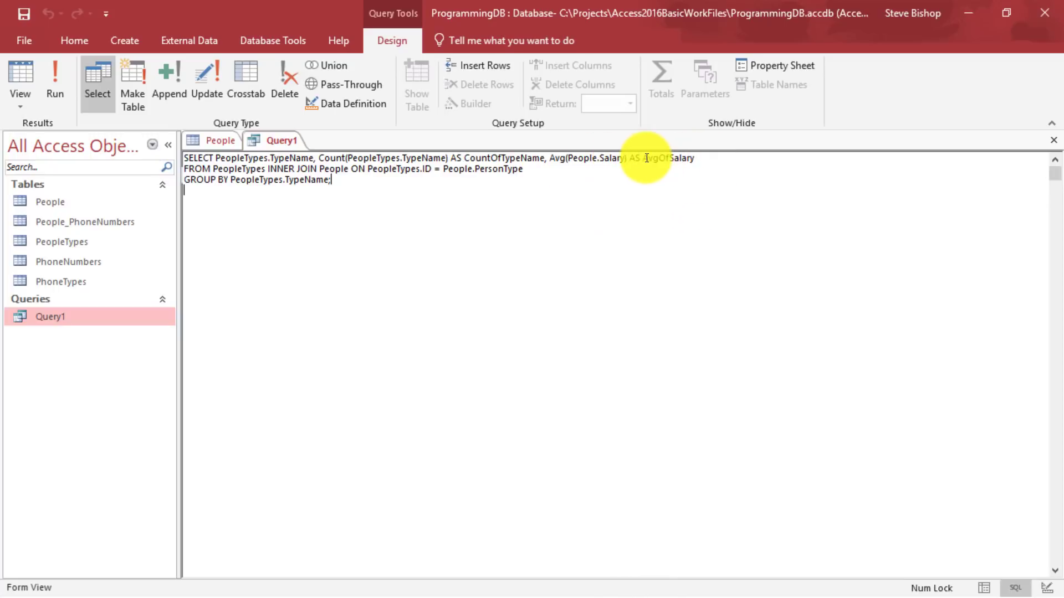
{"action": "double_click", "coordinate": [655, 159]}
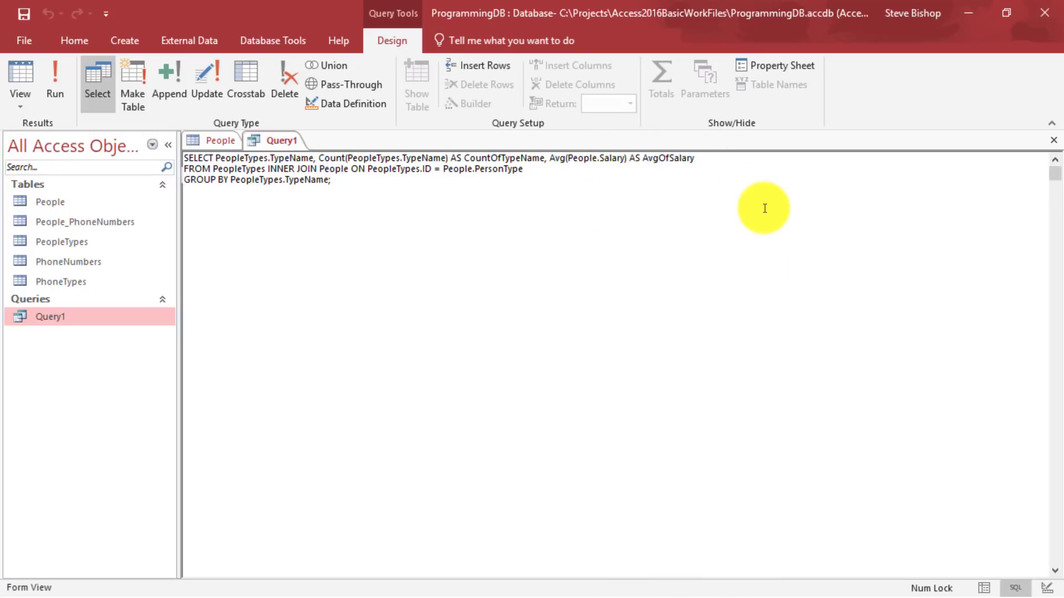
{"action": "left_click", "coordinate": [658, 158]}
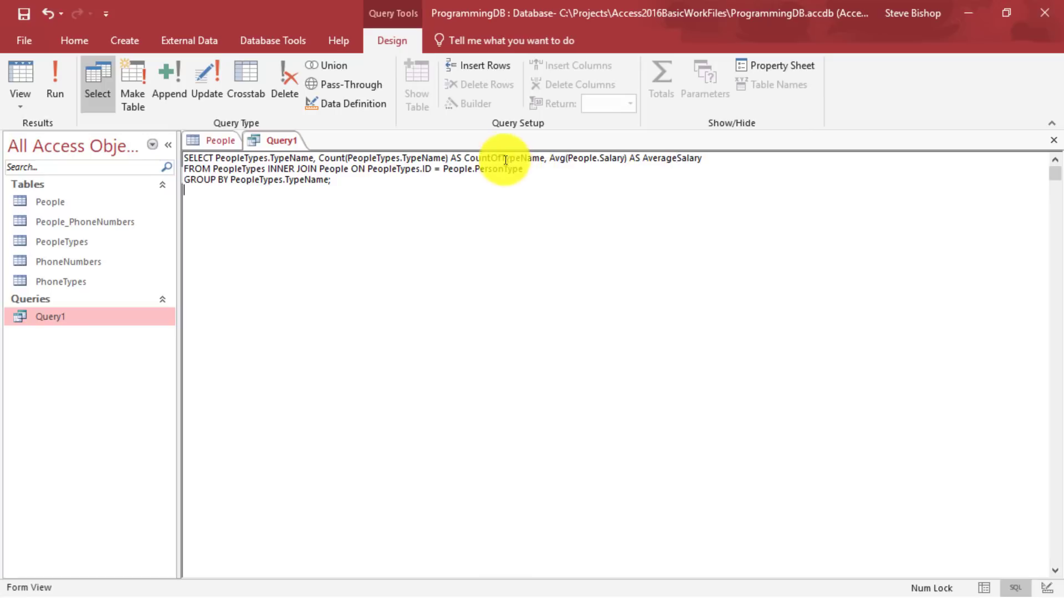
Rename the count column's alias to PeopleTypeCount
{"action": "left_click_drag", "start_coordinate": [502, 158], "coordinate": [544, 159]}
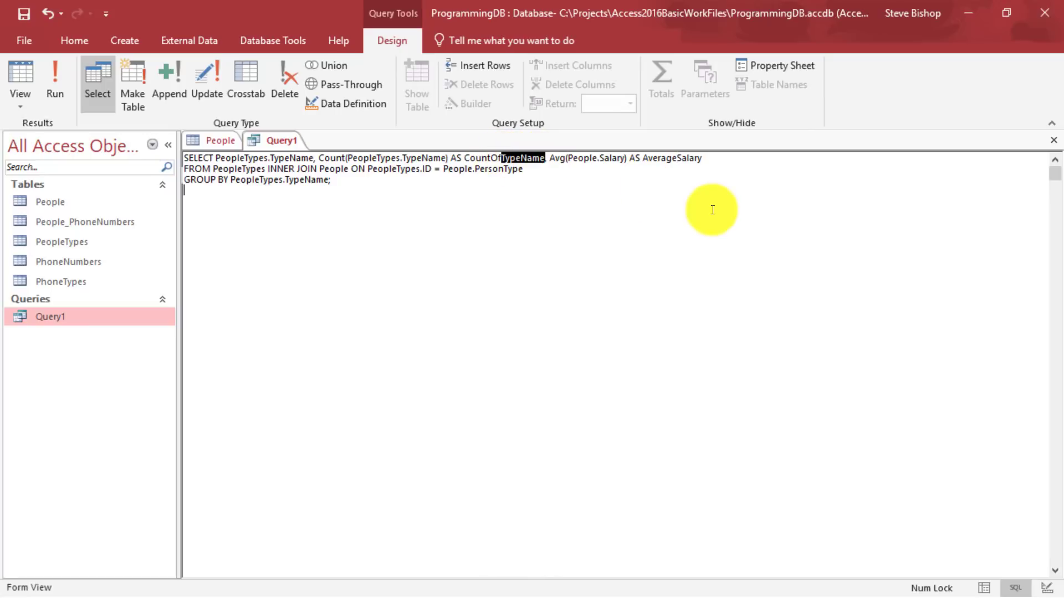
{"action": "key", "text": "BackSpace"}
{"action": "key", "text": "BackSpace"}
{"action": "key", "text": "BackSpace"}
{"action": "key", "text": "BackSpace"}
{"action": "key", "text": "BackSpace"}
{"action": "key", "text": "BackSpace"}
{"action": "key", "text": "BackSpace"}
{"action": "key", "text": "BackSpace"}
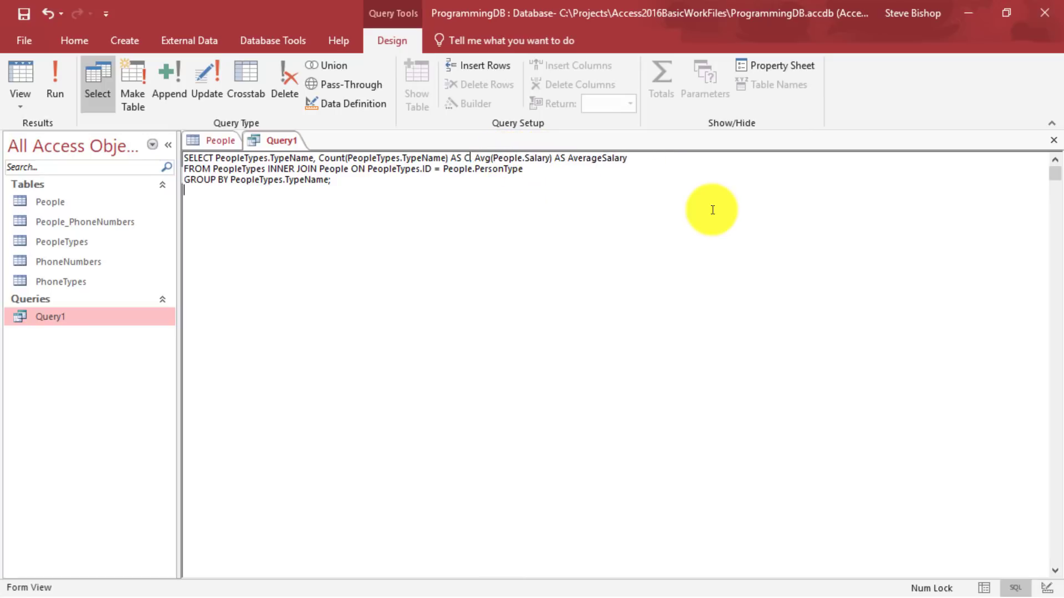
{"action": "type", "text": "PeopleT"}
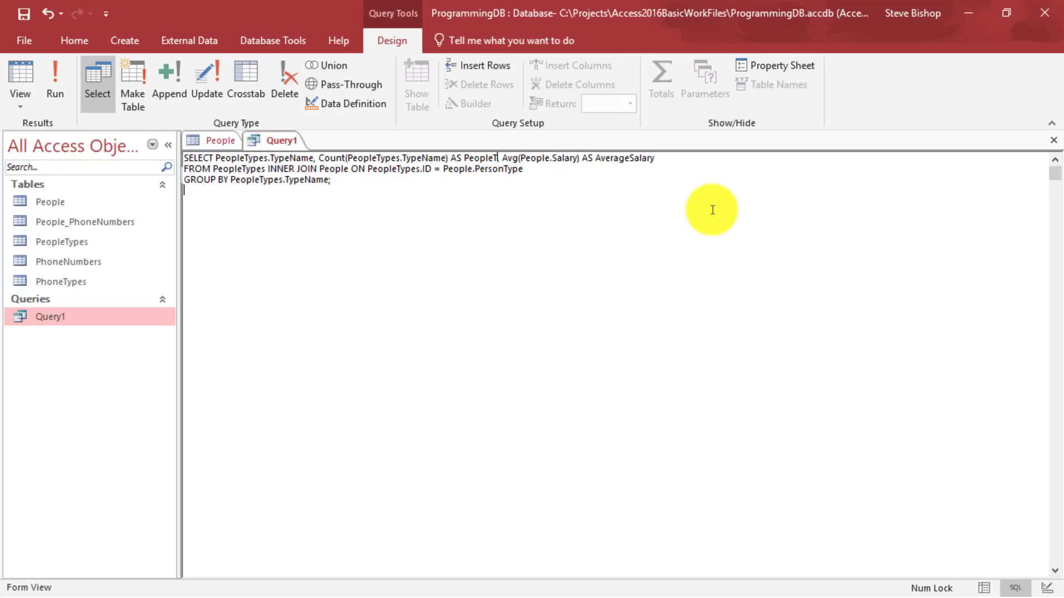
{"action": "key", "text": "F11"}
{"action": "type", "text": "p"}
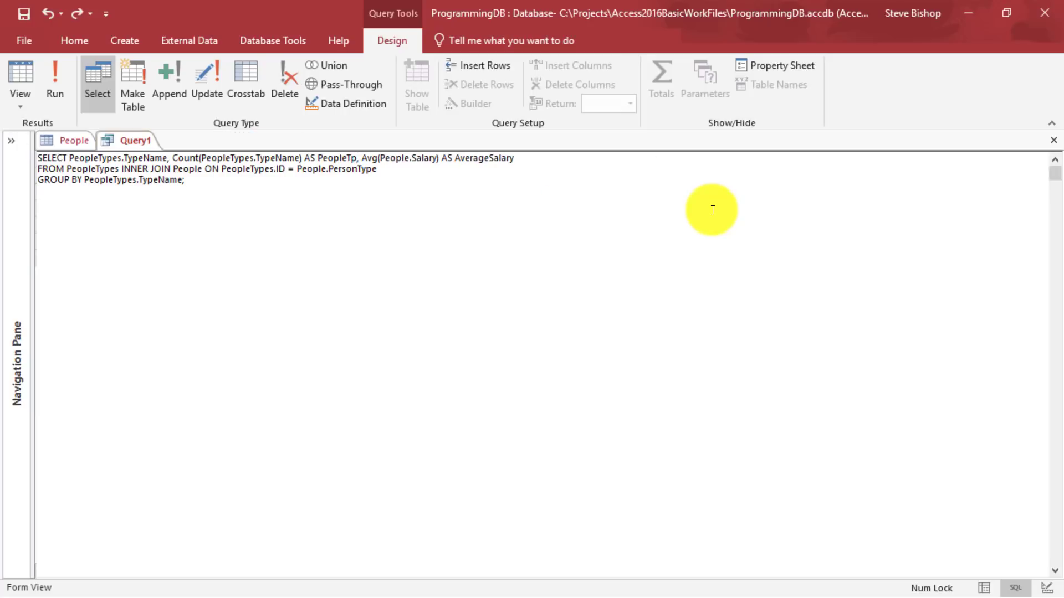
{"action": "key", "text": "BackSpace"}
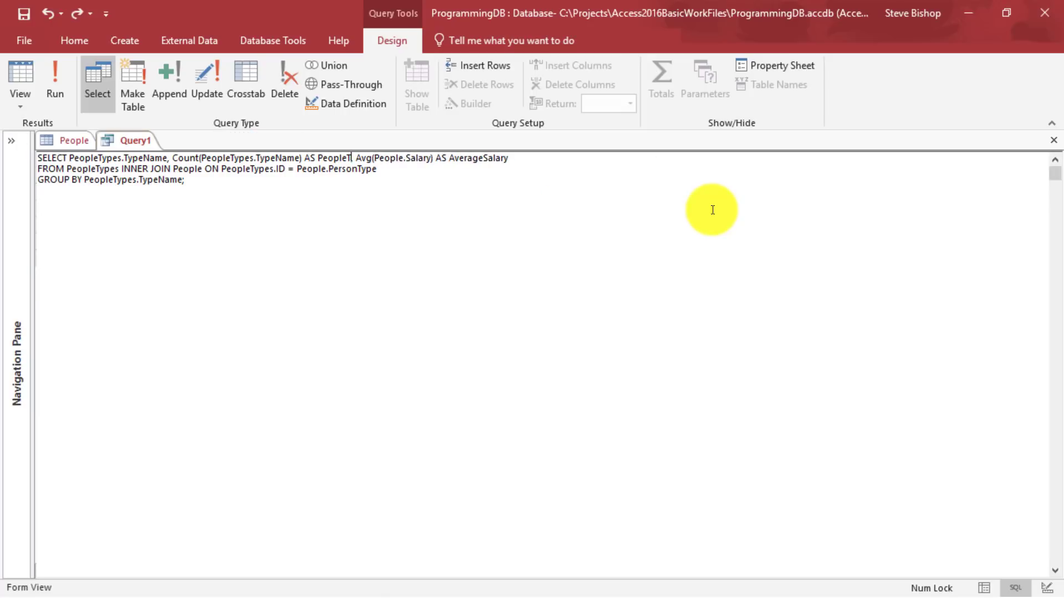
{"action": "type", "text": "ype"}
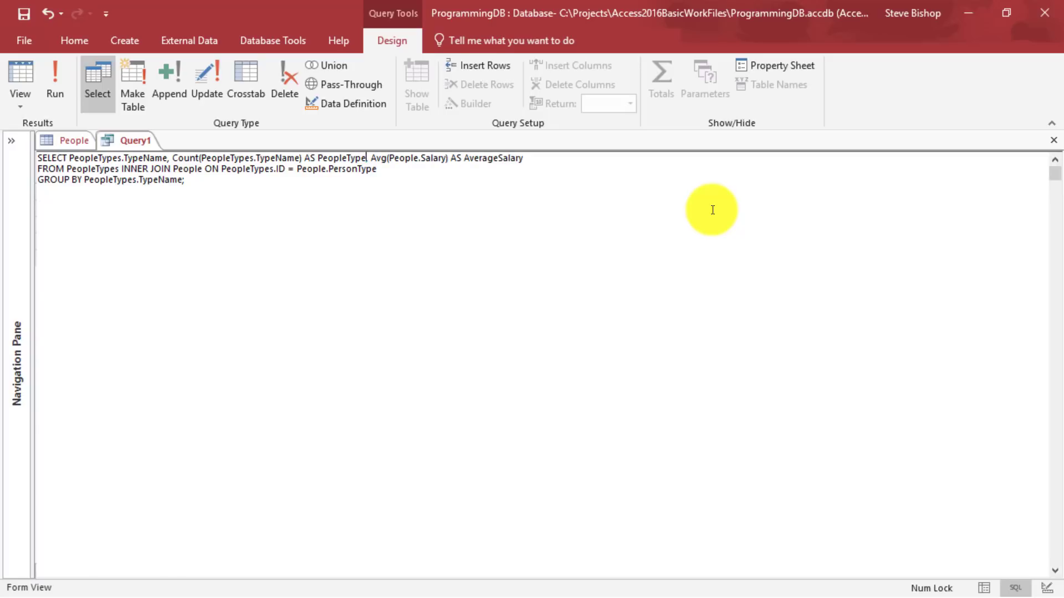
{"action": "type", "text": "Count,"}
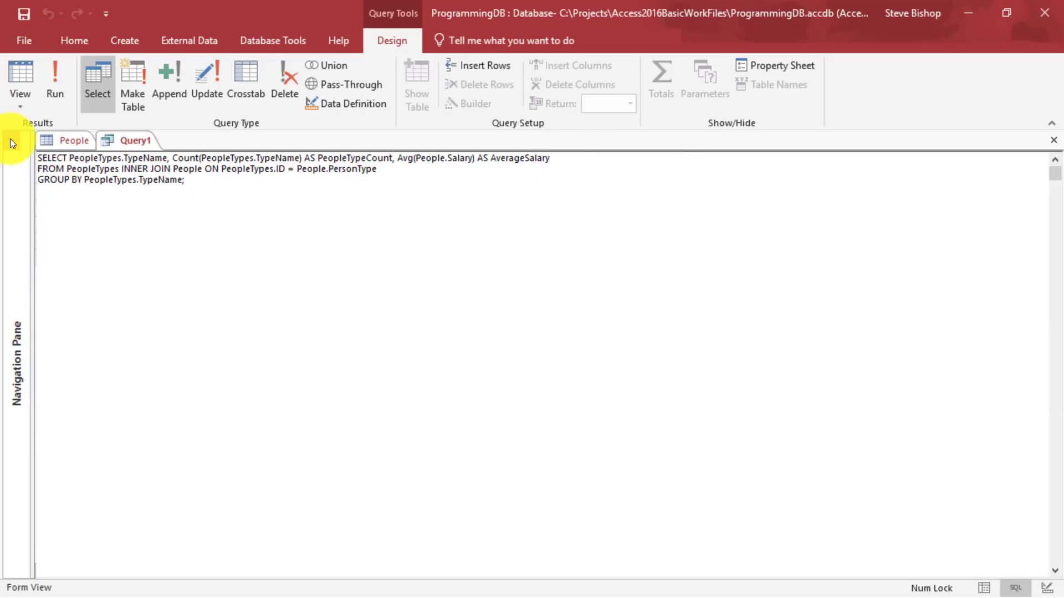
{"action": "left_click", "coordinate": [10, 139]}
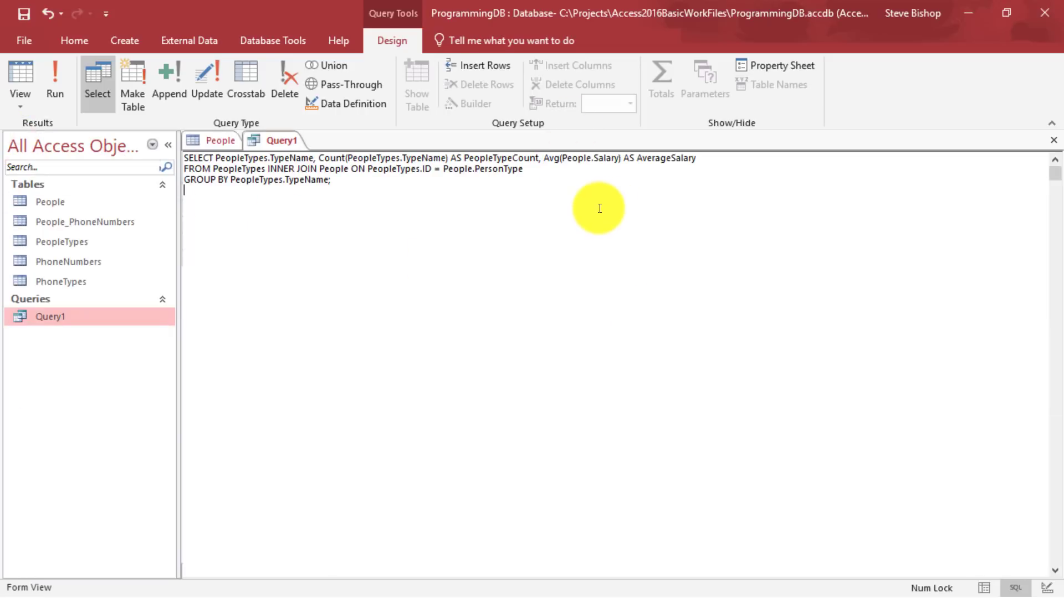
{"action": "double_click", "coordinate": [285, 159]}
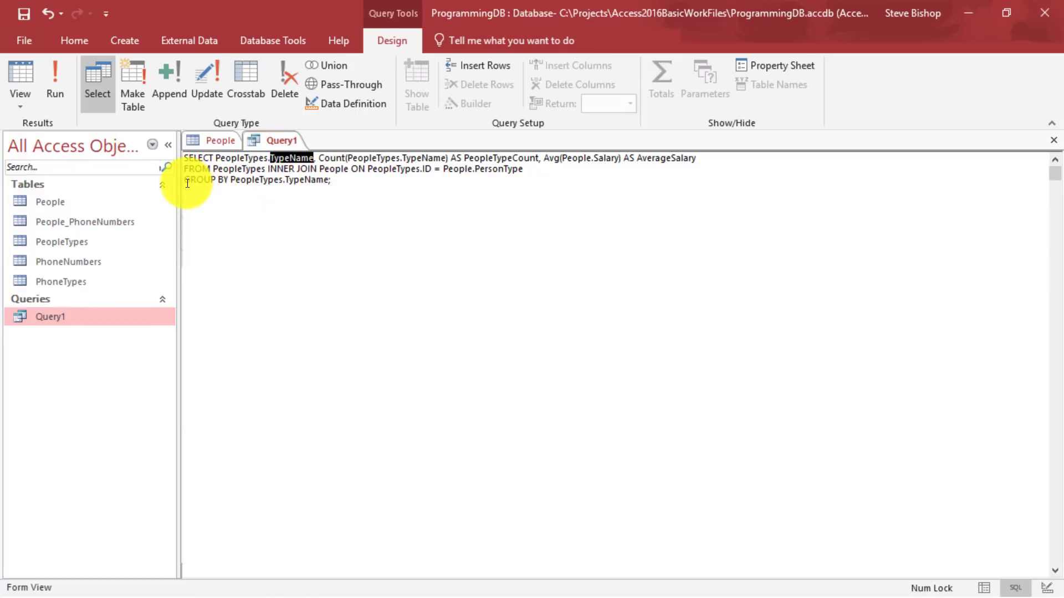
{"action": "left_click_drag", "start_coordinate": [187, 183], "coordinate": [228, 183]}
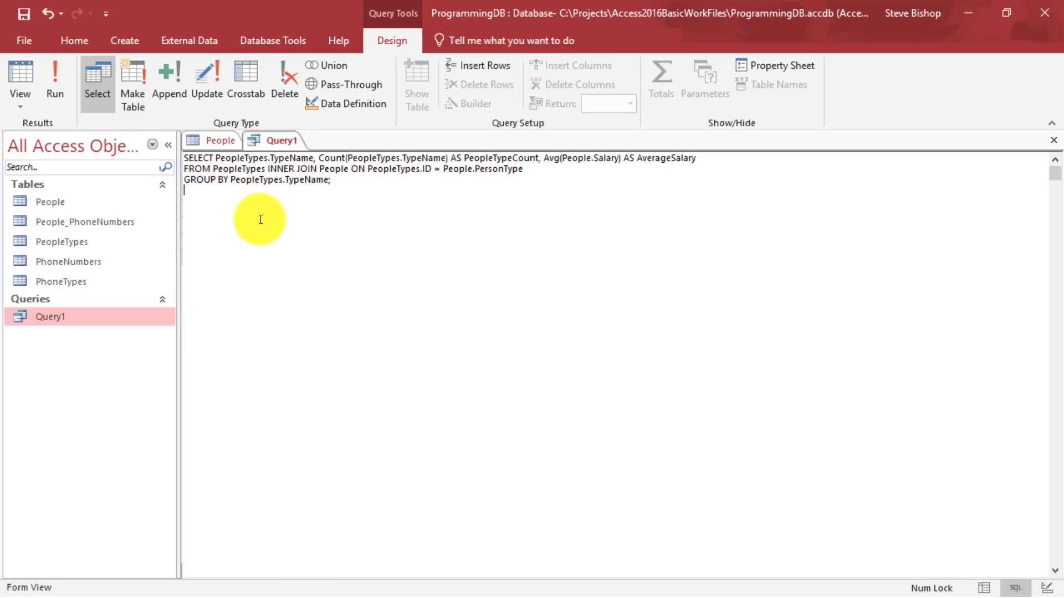
{"action": "left_click_drag", "start_coordinate": [216, 158], "coordinate": [313, 159]}
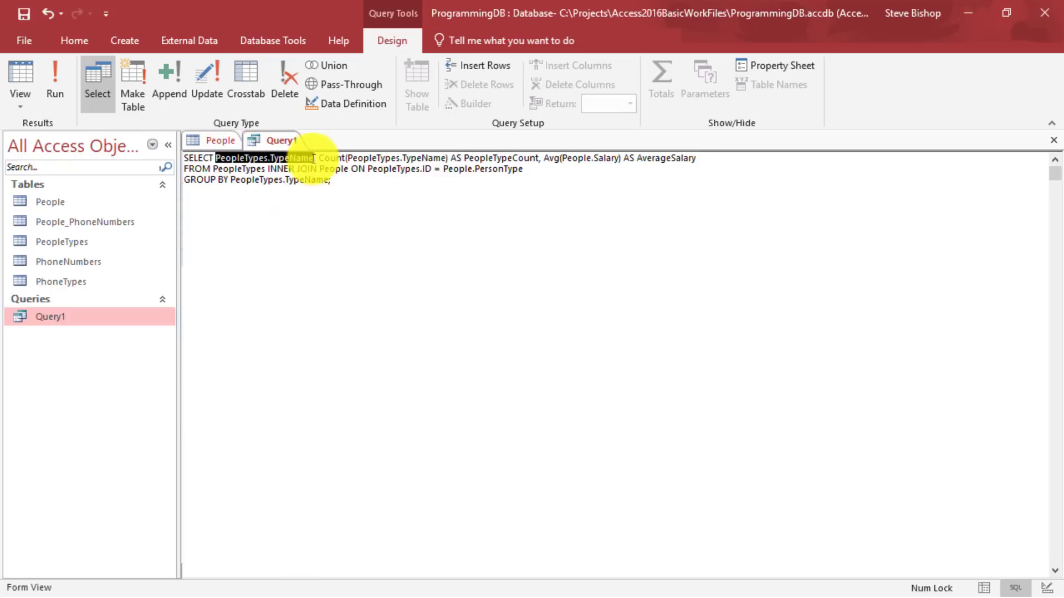
{"action": "left_click", "coordinate": [404, 201]}
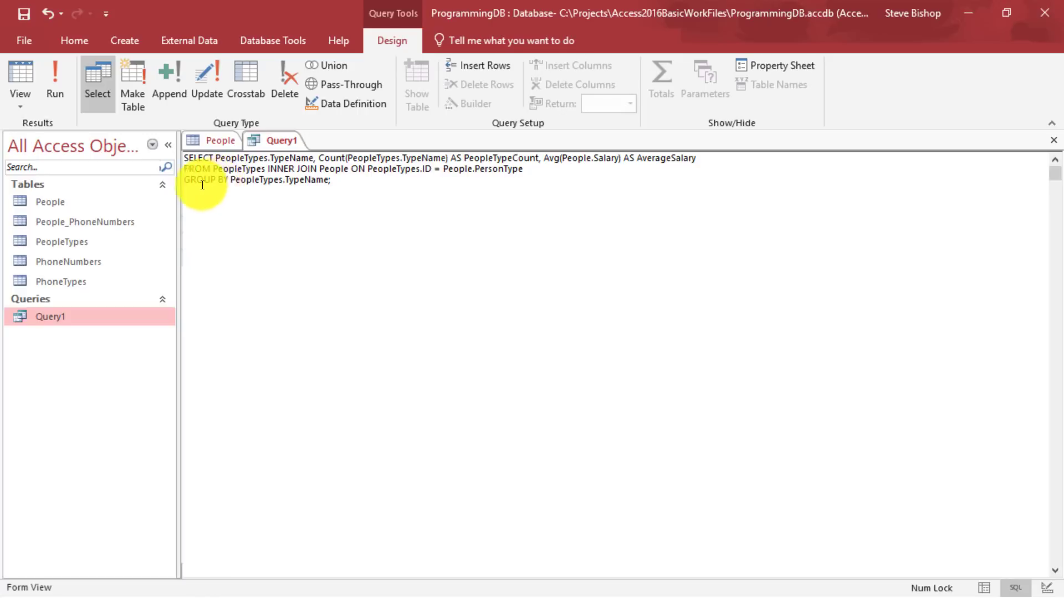
{"action": "left_click_drag", "start_coordinate": [232, 180], "coordinate": [325, 177]}
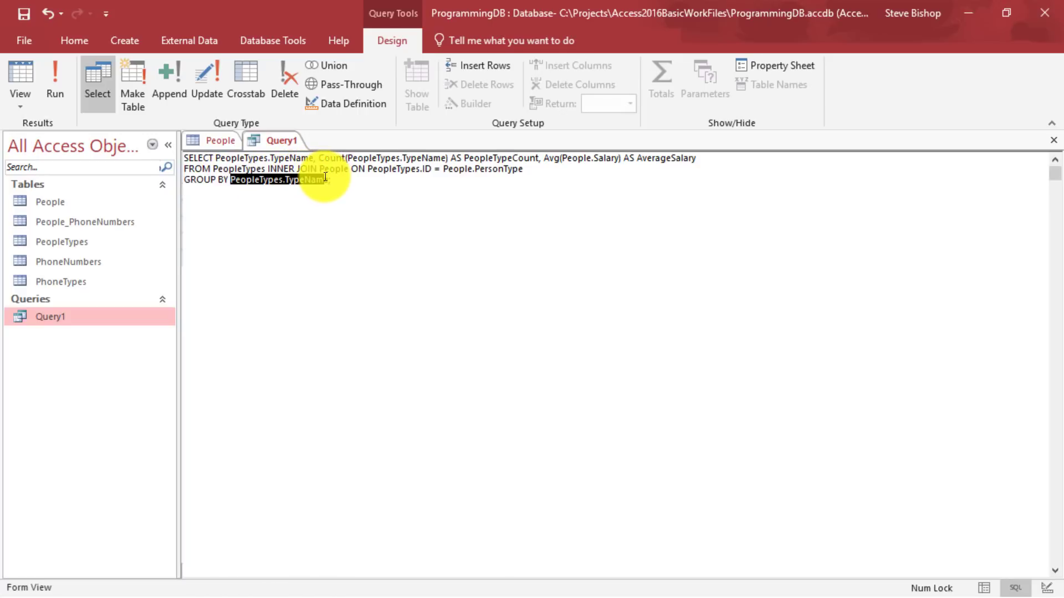
{"action": "left_click", "coordinate": [349, 181]}
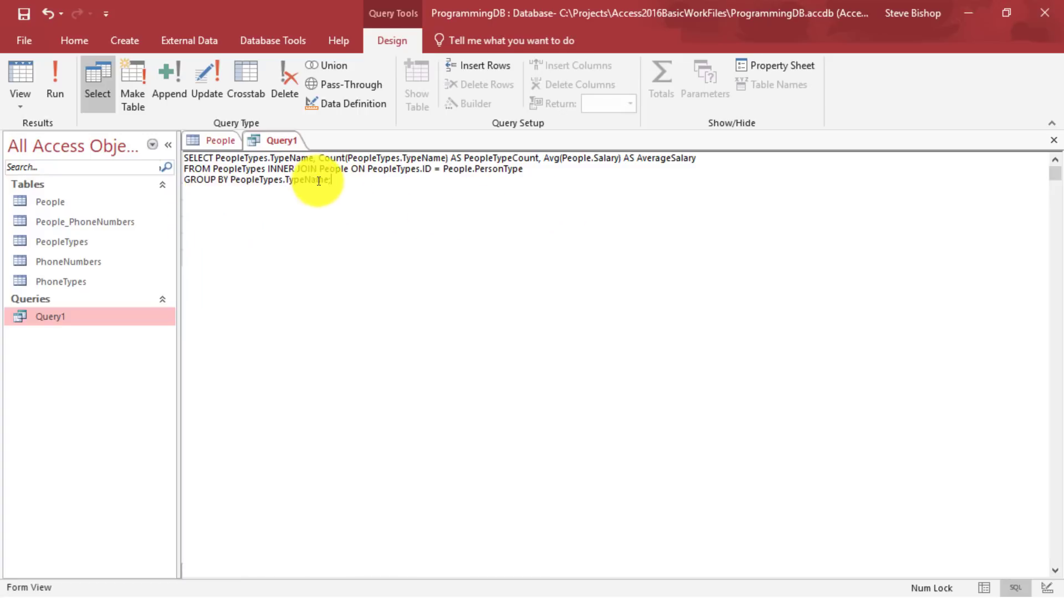
{"action": "key", "text": "BackSpace"}
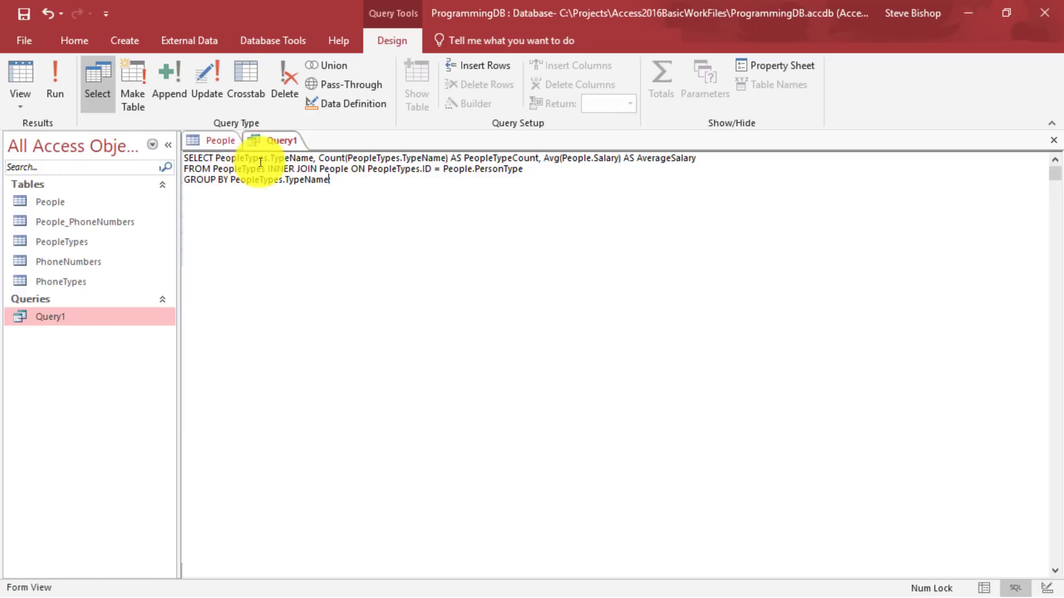
{"action": "type", "text": ";"}
{"action": "double_click", "coordinate": [331, 159]}
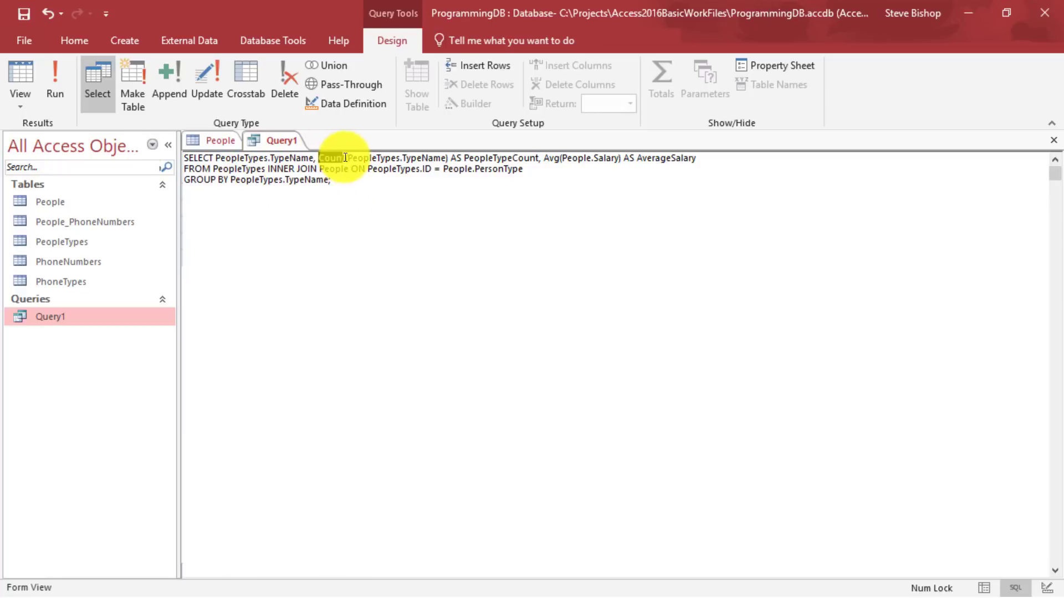
{"action": "key", "text": "shift+Right"}
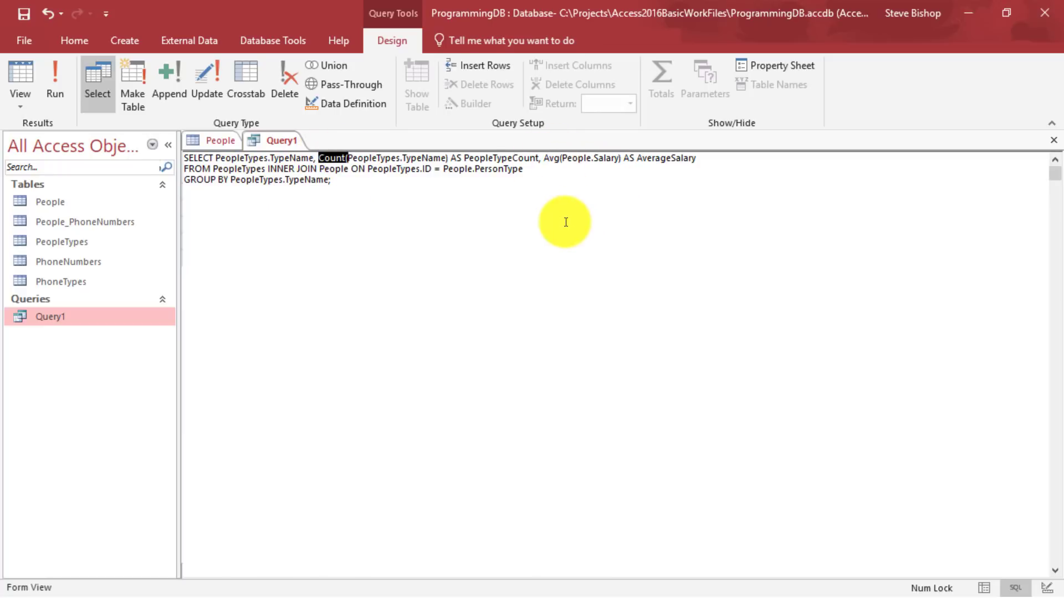
{"action": "left_click", "coordinate": [356, 182]}
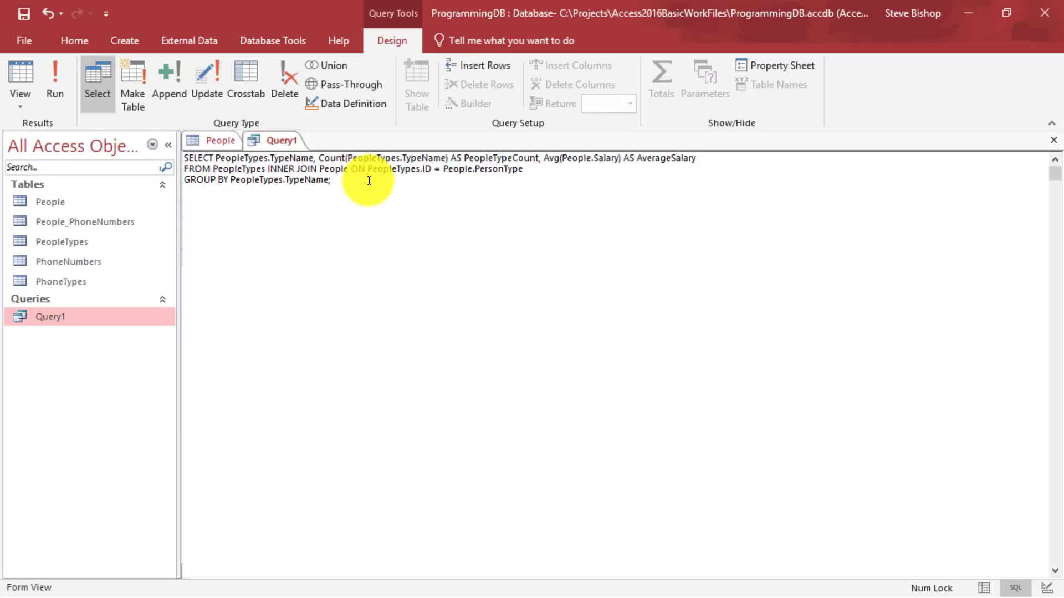
Delete the GROUP BY clause, run the query, and dismiss the aggregate-function error
{"action": "left_click_drag", "start_coordinate": [357, 181], "coordinate": [171, 184]}
{"action": "key", "text": "ctrl+c"}
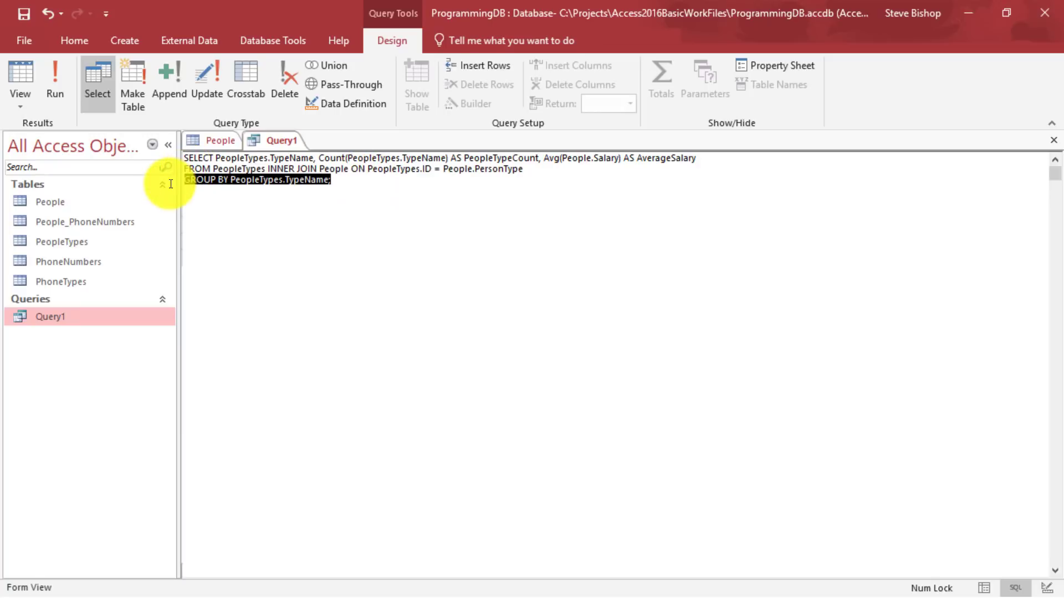
{"action": "key", "text": "Delete"}
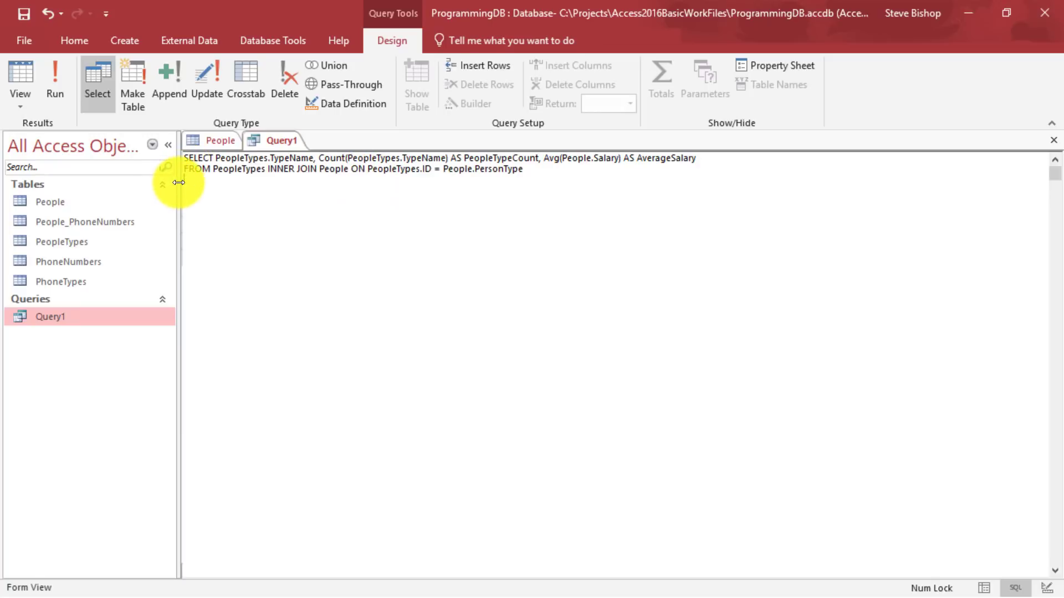
{"action": "left_click", "coordinate": [61, 91]}
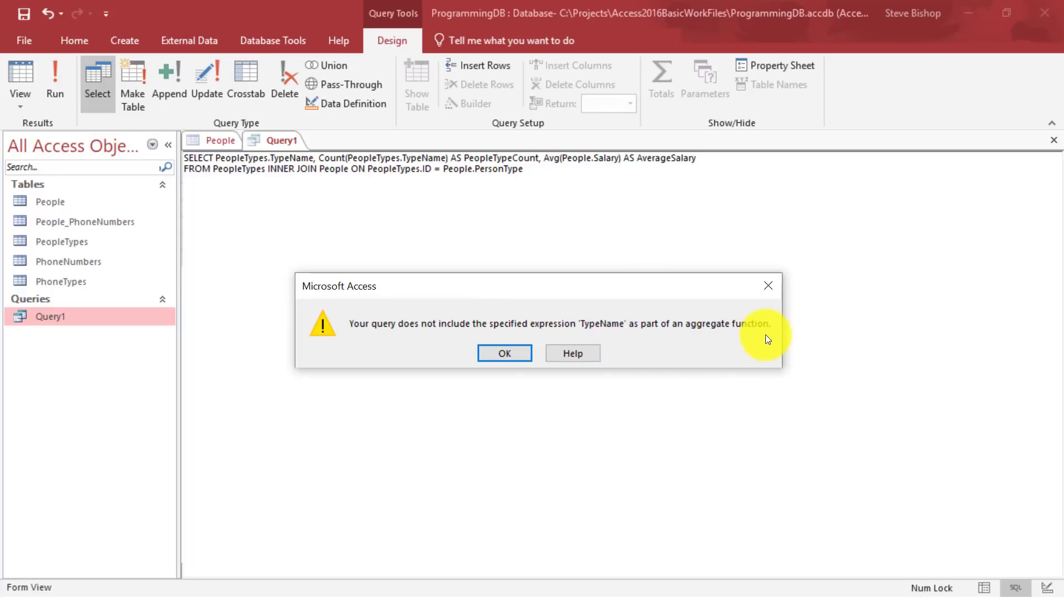
{"action": "left_click", "coordinate": [486, 357]}
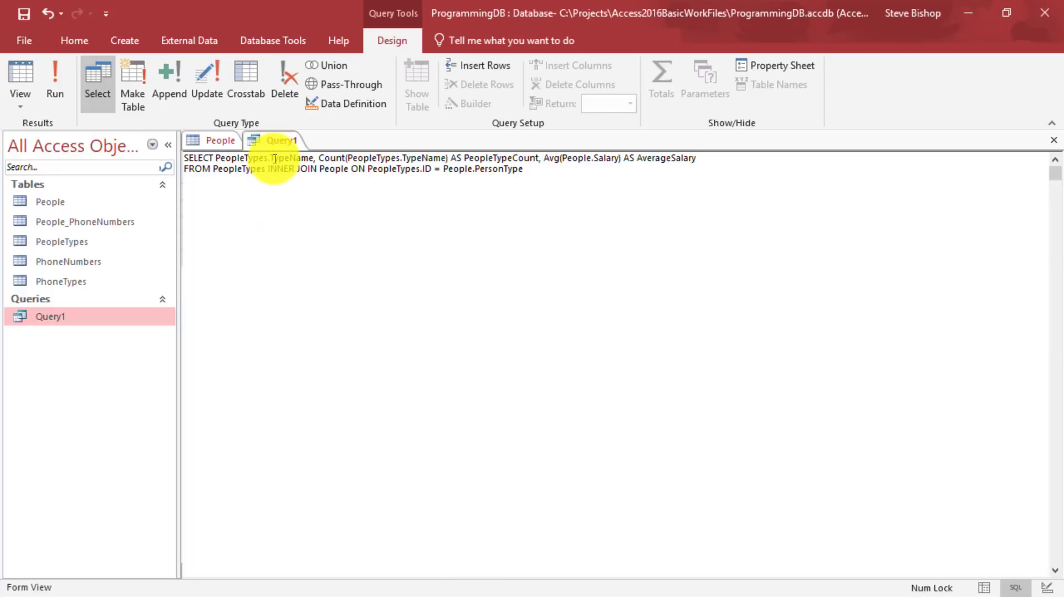
Restore GROUP BY PeopleTypes.TypeName; on the empty third SQL line
{"action": "left_click_drag", "start_coordinate": [275, 159], "coordinate": [347, 158]}
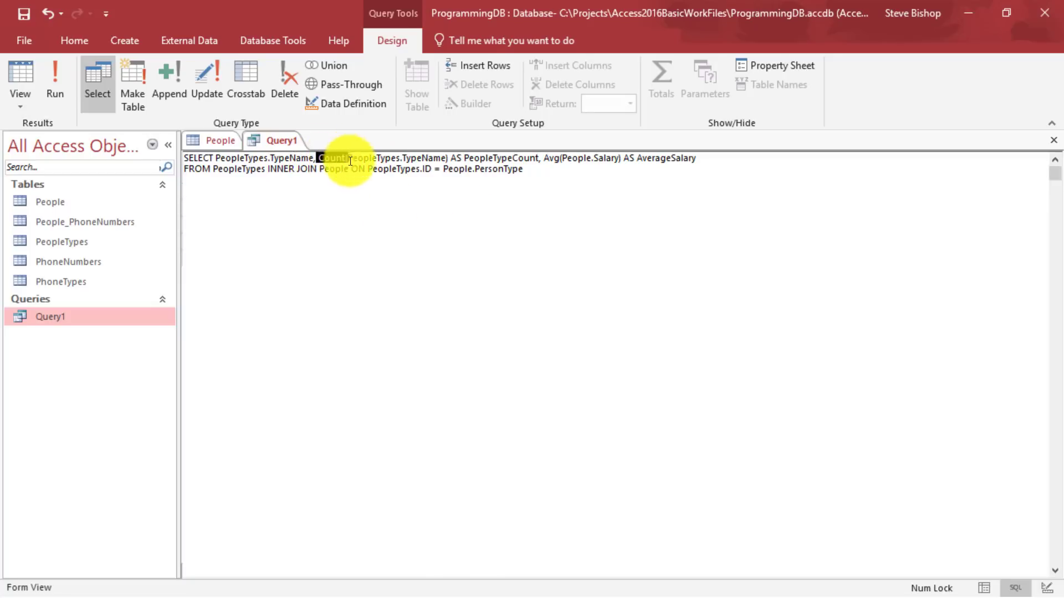
{"action": "left_click", "coordinate": [452, 195]}
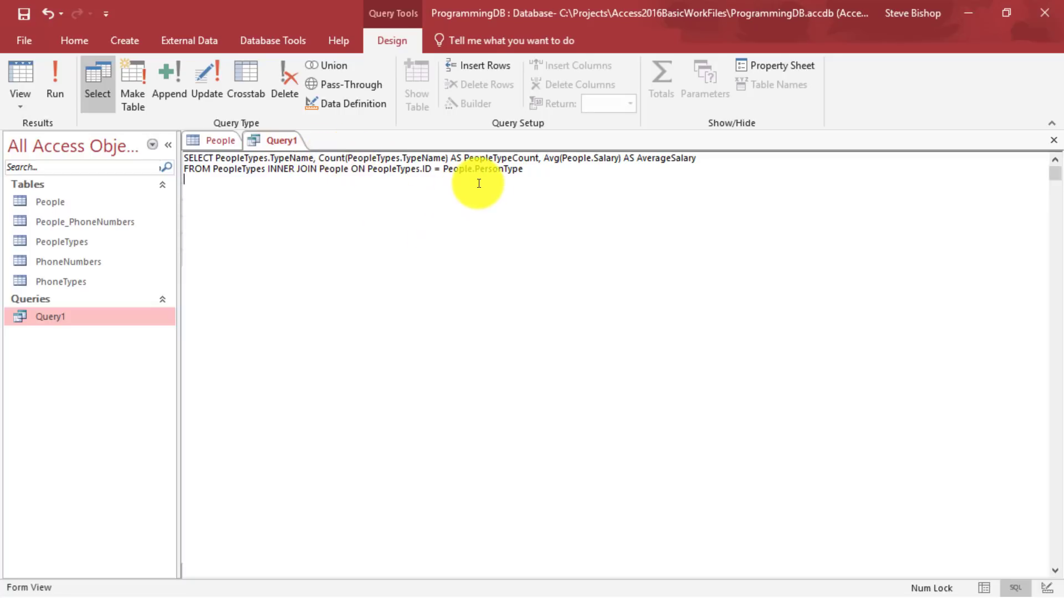
{"action": "key", "text": "ctrl+v"}
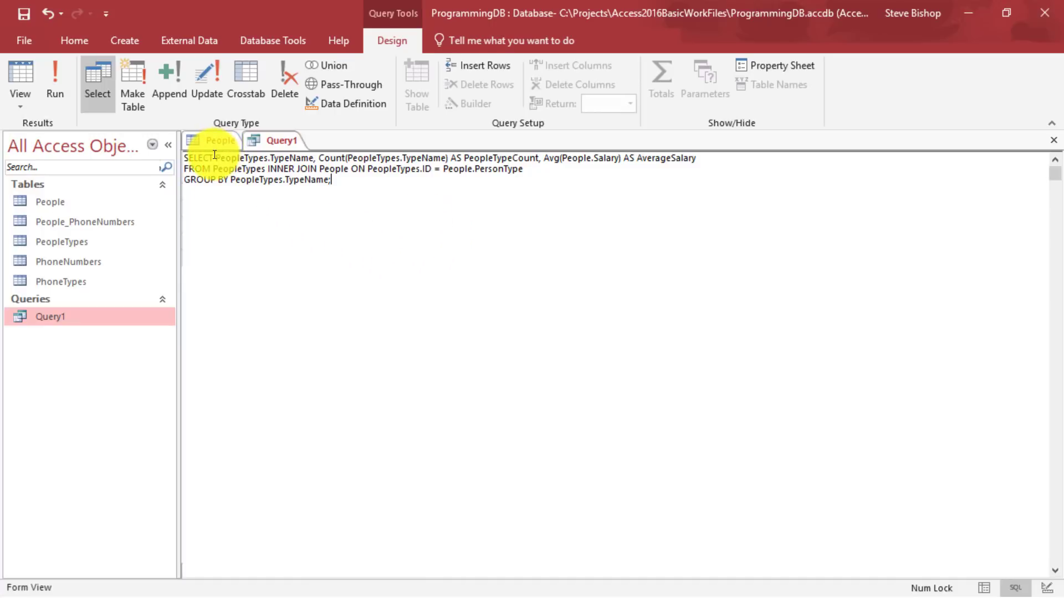
Change the salary aggregate from Avg to max(People.Salary)
{"action": "left_click_drag", "start_coordinate": [215, 158], "coordinate": [447, 161]}
{"action": "left_click", "coordinate": [244, 178]}
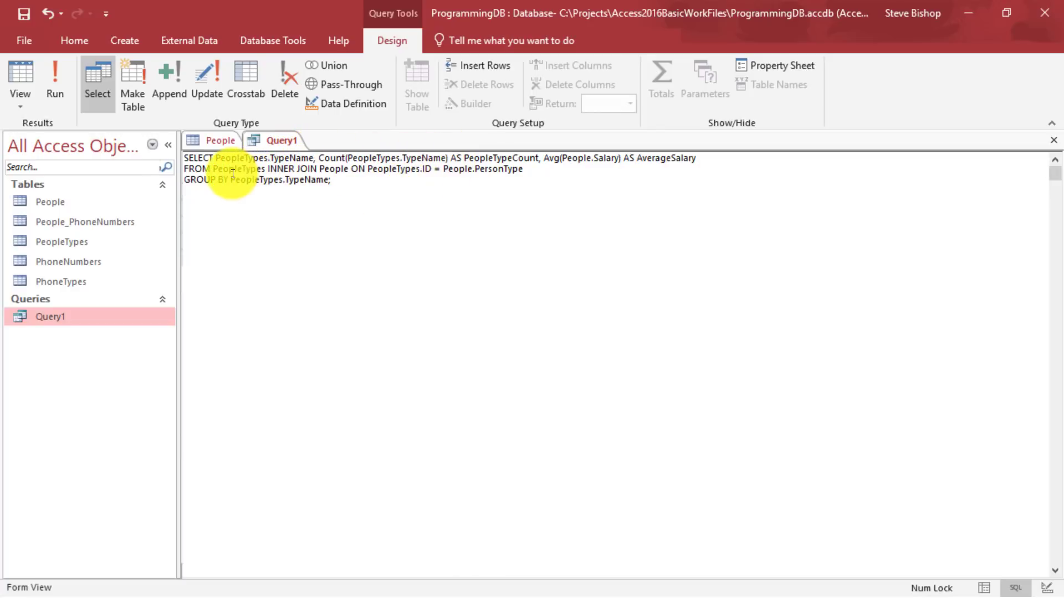
{"action": "left_click_drag", "start_coordinate": [233, 174], "coordinate": [330, 190]}
{"action": "left_click", "coordinate": [550, 217]}
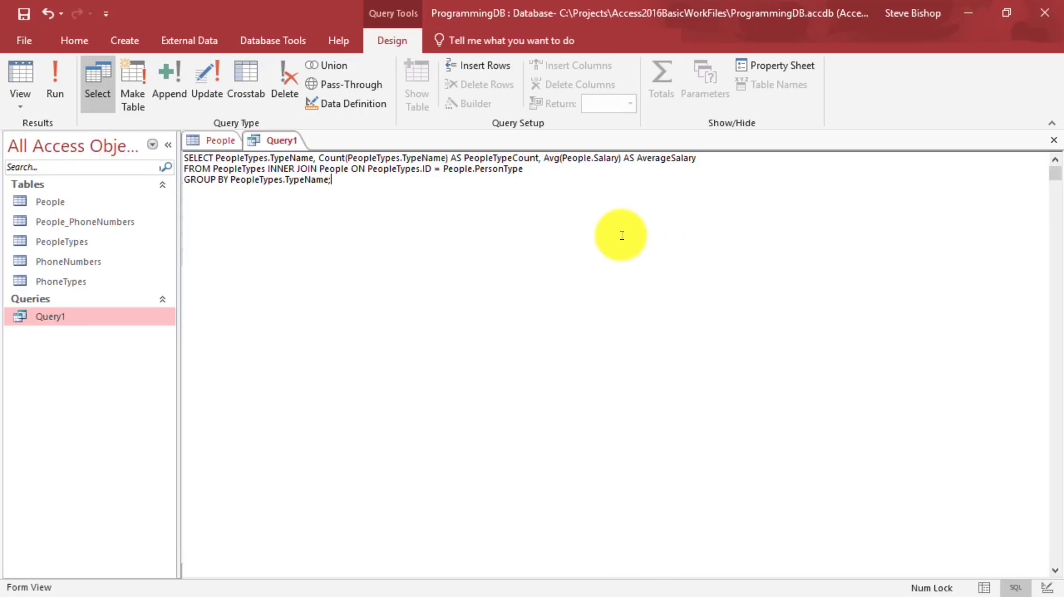
{"action": "left_click_drag", "start_coordinate": [544, 159], "coordinate": [554, 162]}
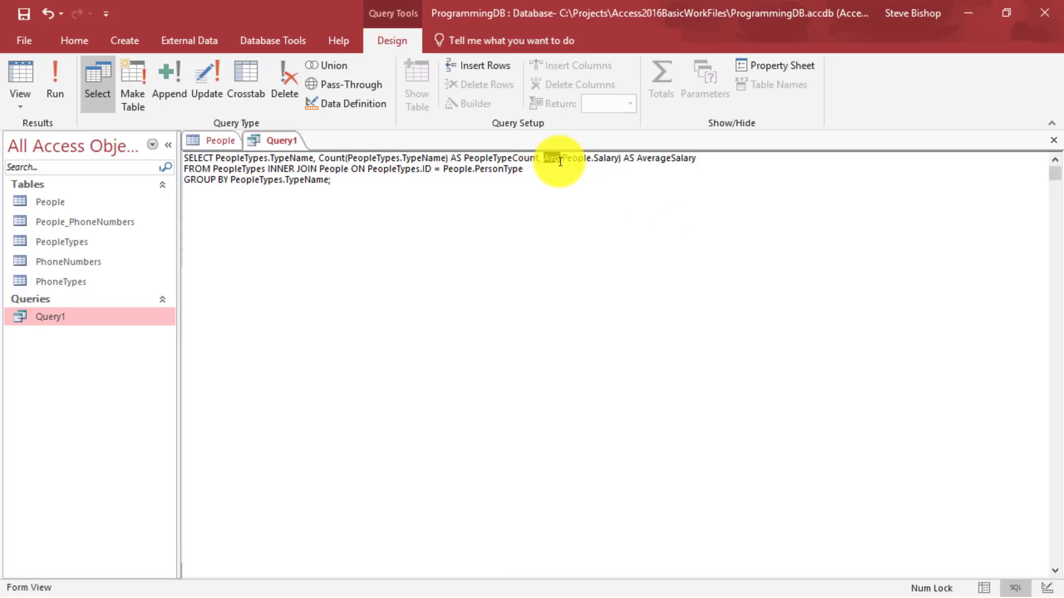
{"action": "type", "text": "max"}
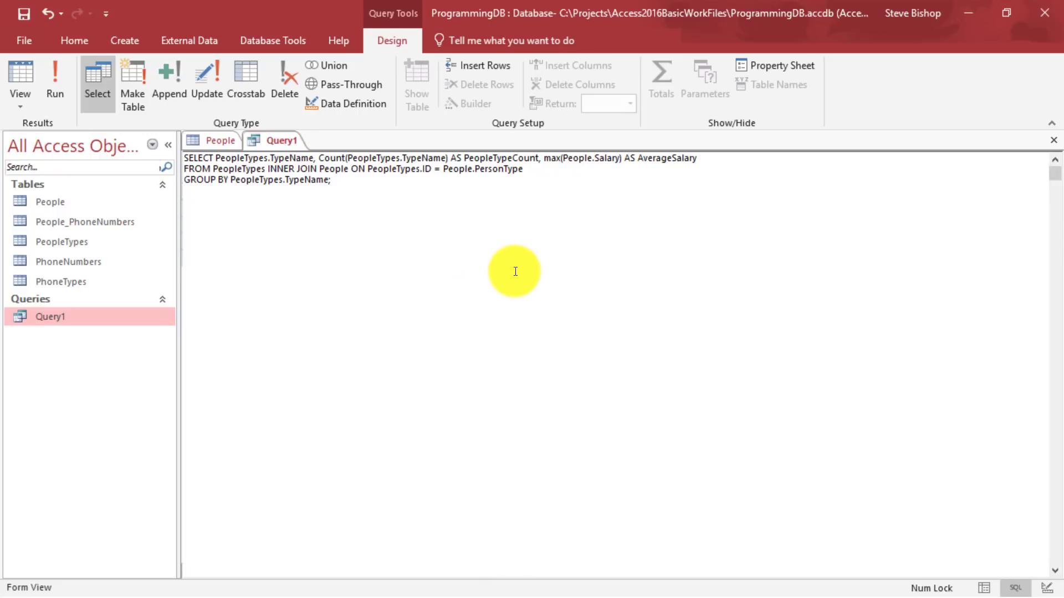
Run the max query and review the results: Customer $85,000.00, Employee $40,000.00
{"action": "left_click", "coordinate": [54, 86]}
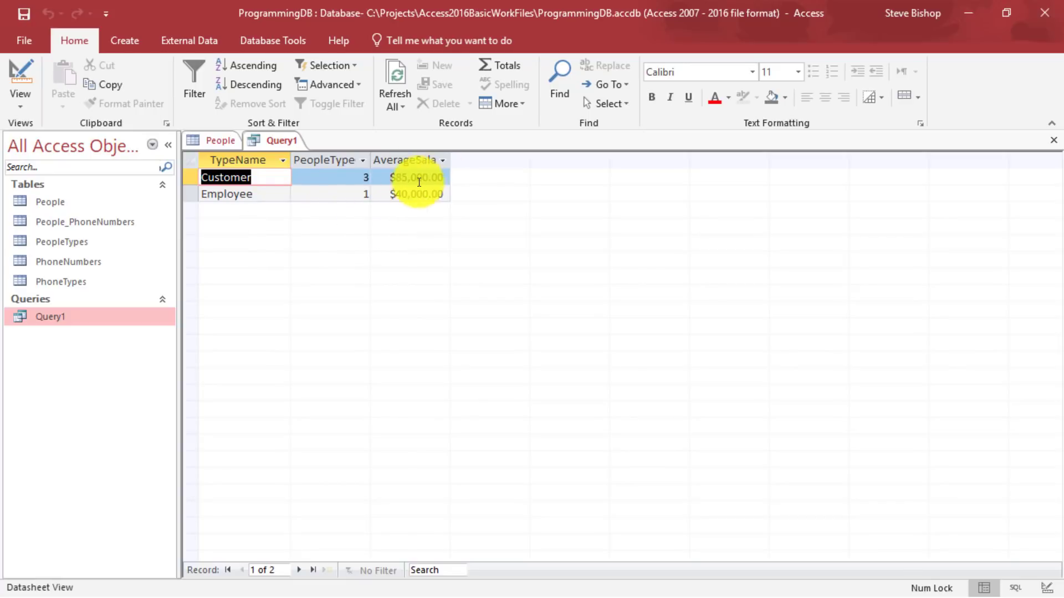
{"action": "left_click", "coordinate": [266, 185]}
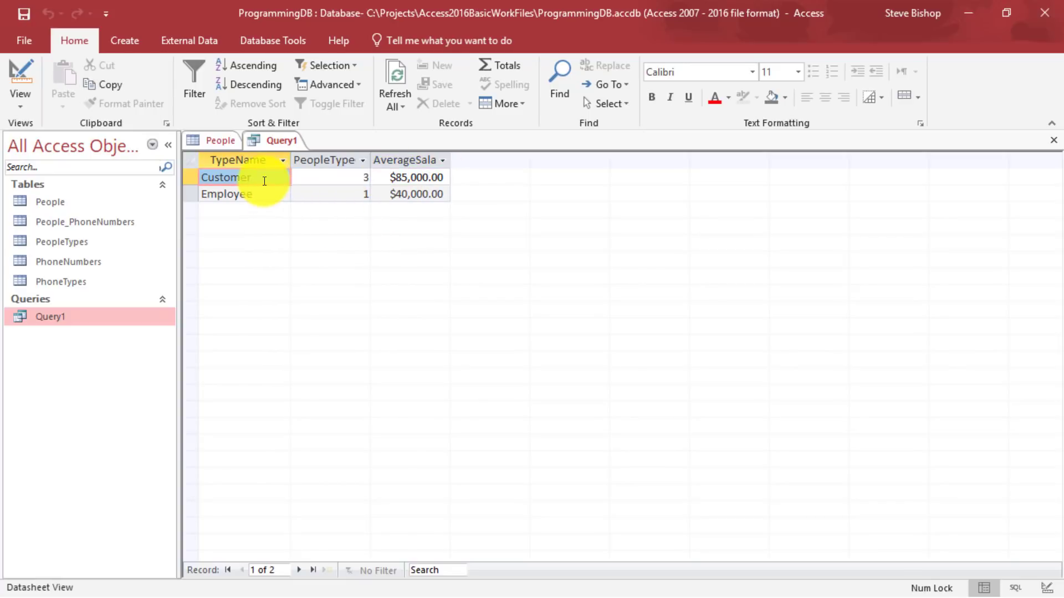
{"action": "left_click_drag", "start_coordinate": [294, 177], "coordinate": [399, 174]}
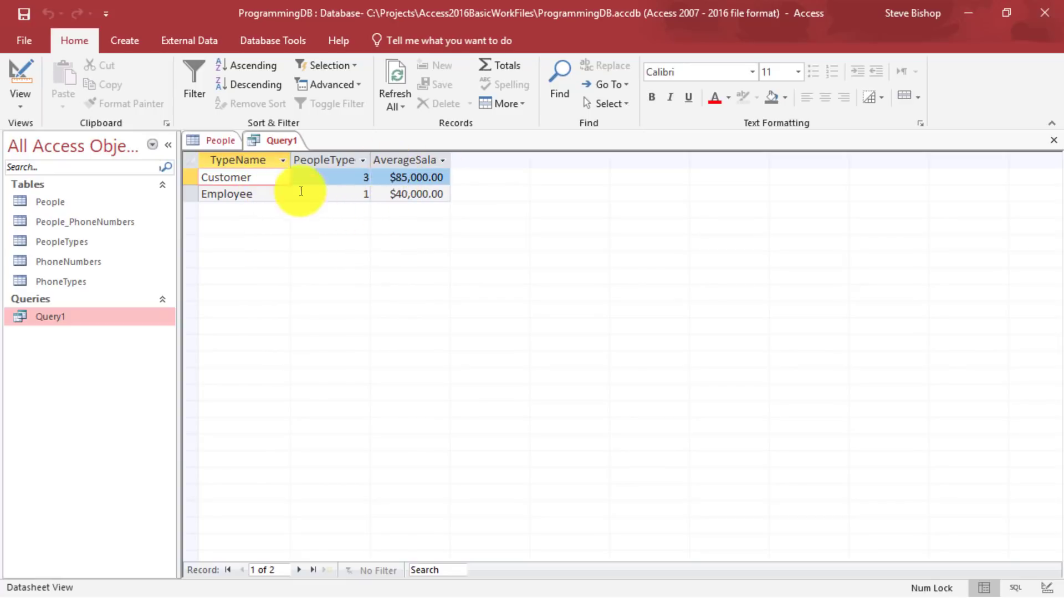
{"action": "right_click", "coordinate": [284, 143]}
Back in SQL view, change max to min(People.Salary)
{"action": "left_click", "coordinate": [344, 236]}
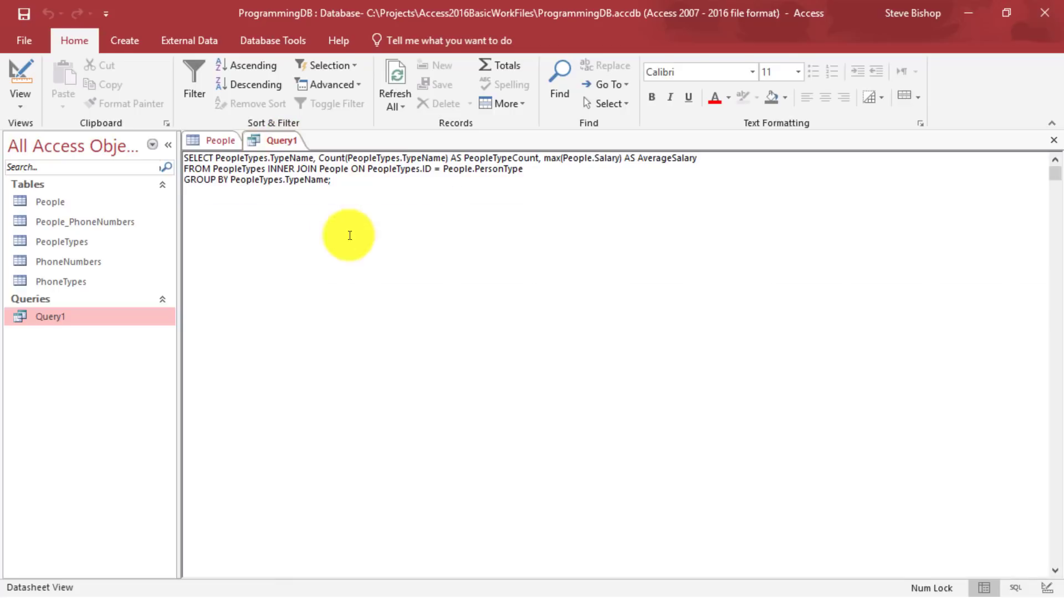
{"action": "left_click", "coordinate": [561, 158]}
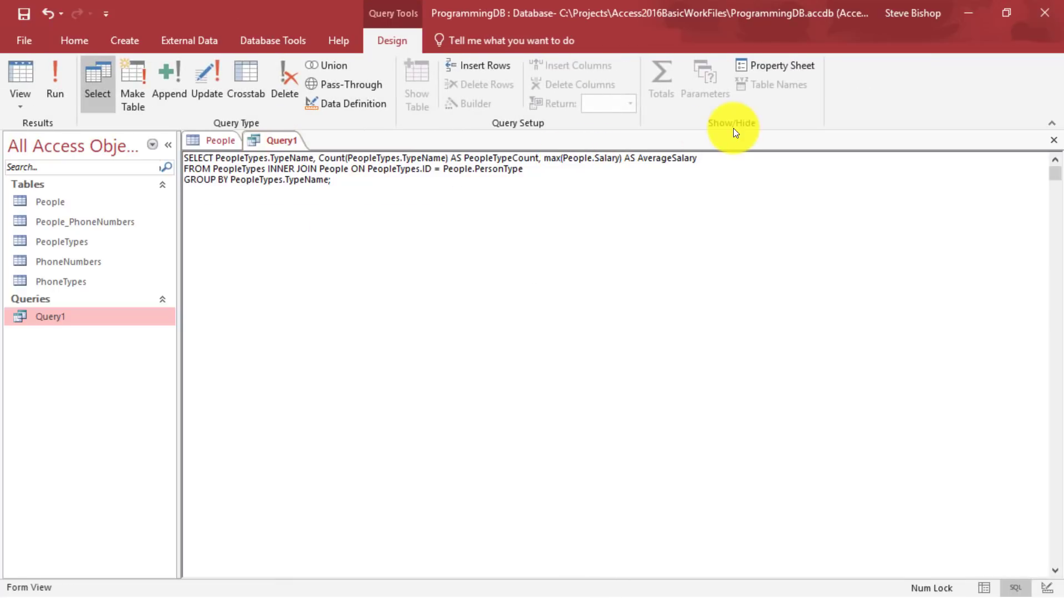
{"action": "key", "text": "BackSpace"}
{"action": "key", "text": "BackSpace"}
{"action": "type", "text": "in"}
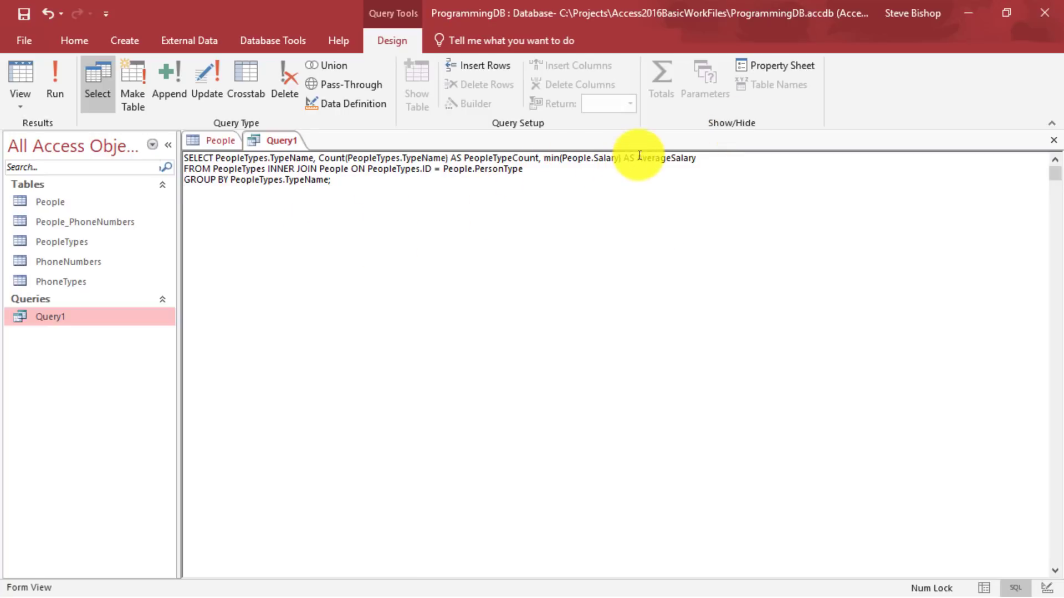
Run the min query (Customer $50,000.00, Employee $40,000.00) and widen the AverageSalary column
{"action": "left_click_drag", "start_coordinate": [637, 158], "coordinate": [701, 161]}
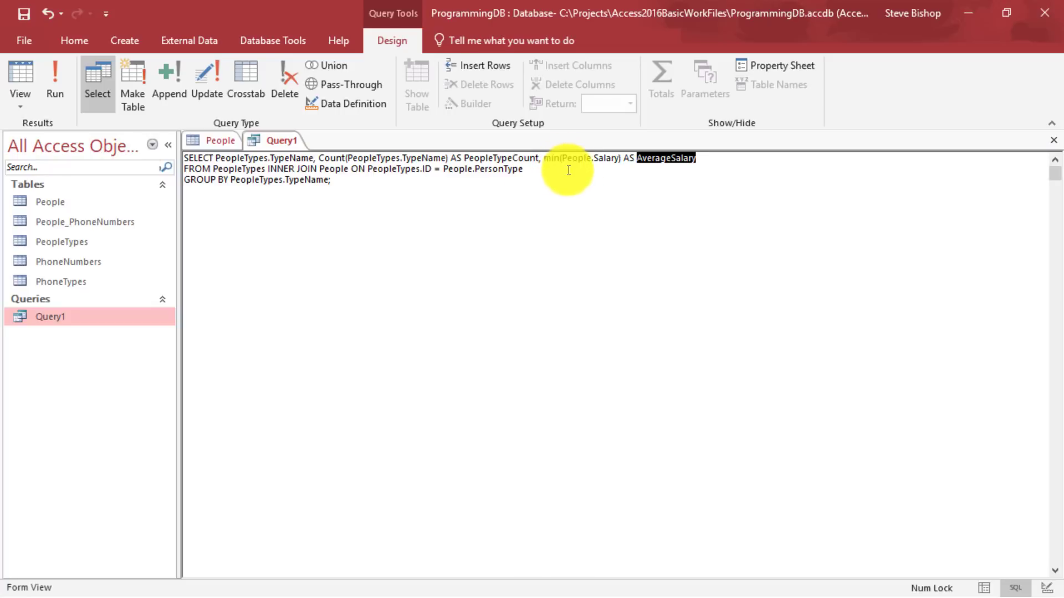
{"action": "key", "text": "ctrl+End"}
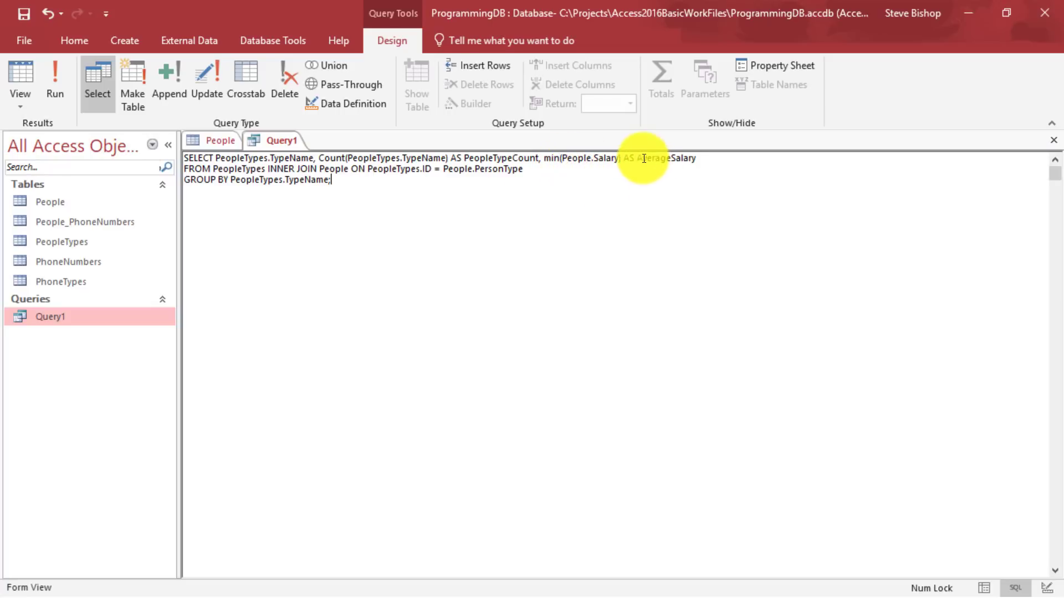
{"action": "left_click_drag", "start_coordinate": [686, 162], "coordinate": [693, 182]}
{"action": "left_click", "coordinate": [686, 185]}
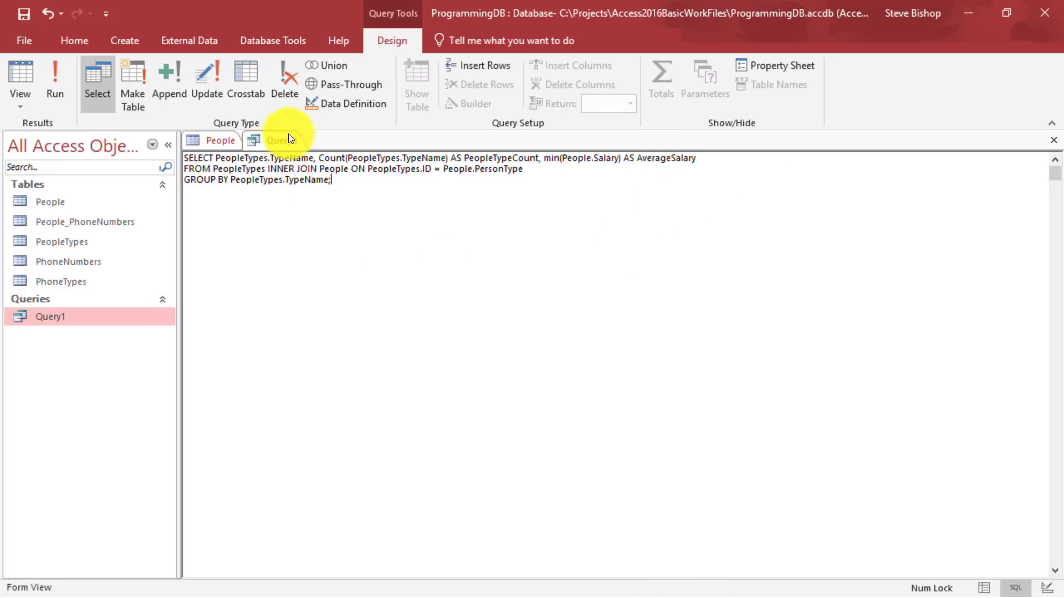
{"action": "left_click", "coordinate": [44, 75]}
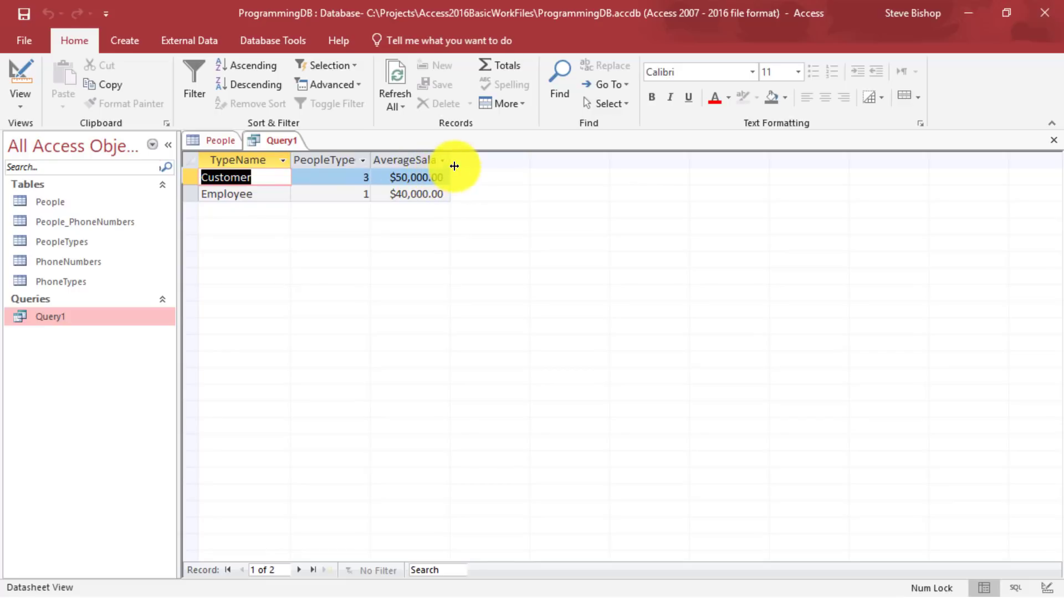
{"action": "left_click_drag", "start_coordinate": [450, 164], "coordinate": [521, 174]}
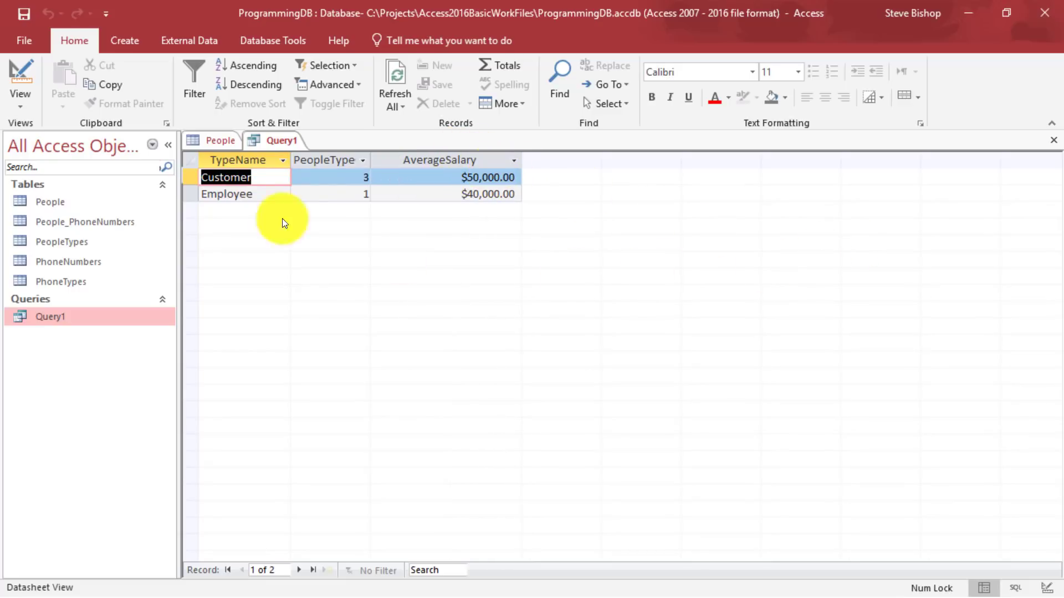
Switch to SQL view, replace min with avg, and run: Customer $70,000.00, Employee $40,000.00
{"action": "right_click", "coordinate": [285, 134]}
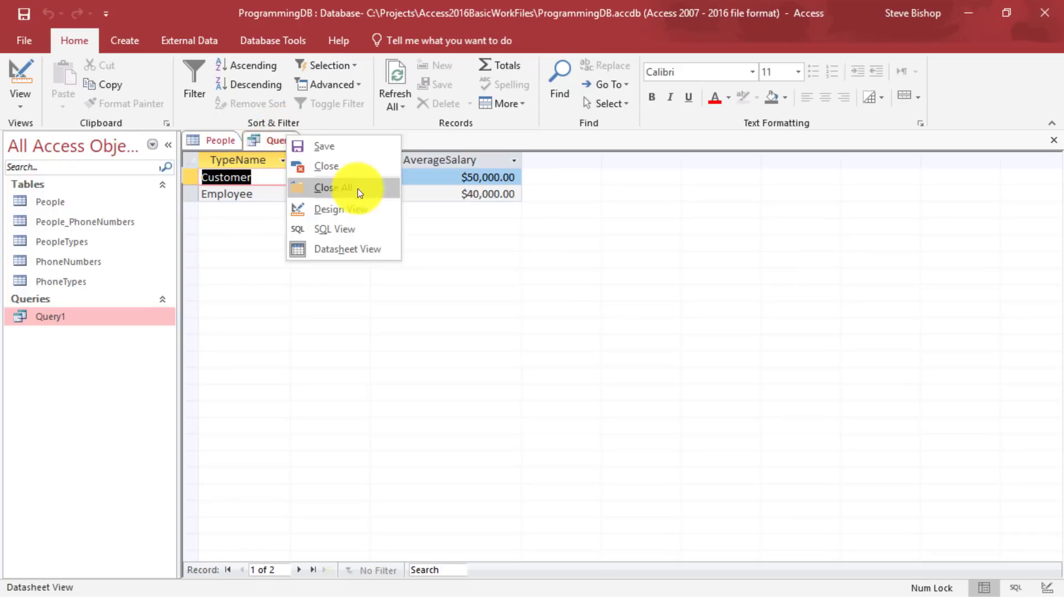
{"action": "left_click", "coordinate": [352, 224]}
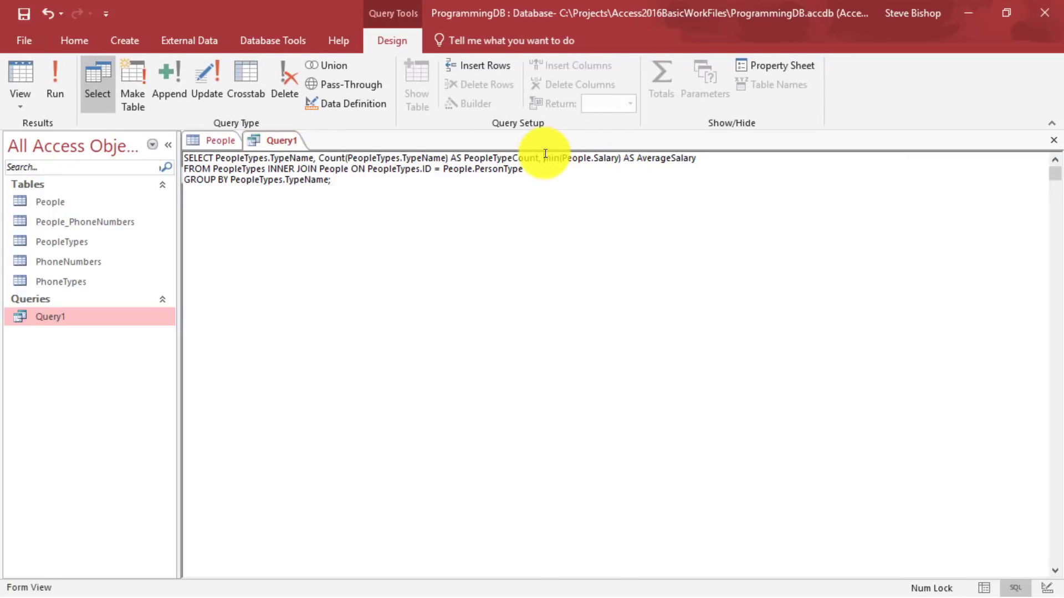
{"action": "left_click_drag", "start_coordinate": [543, 157], "coordinate": [560, 159]}
{"action": "type", "text": "av"}
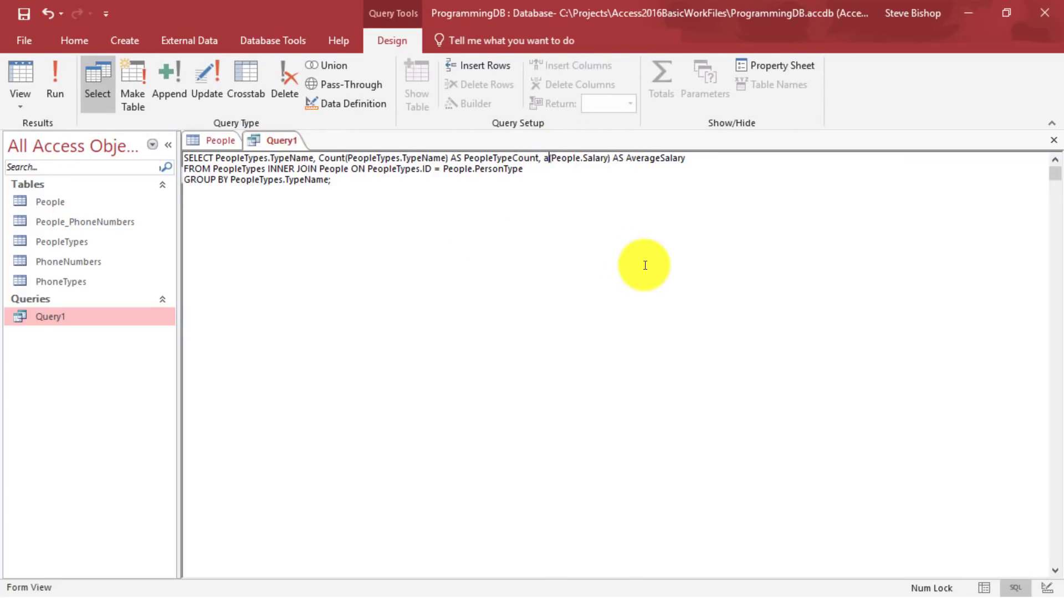
{"action": "type", "text": "g"}
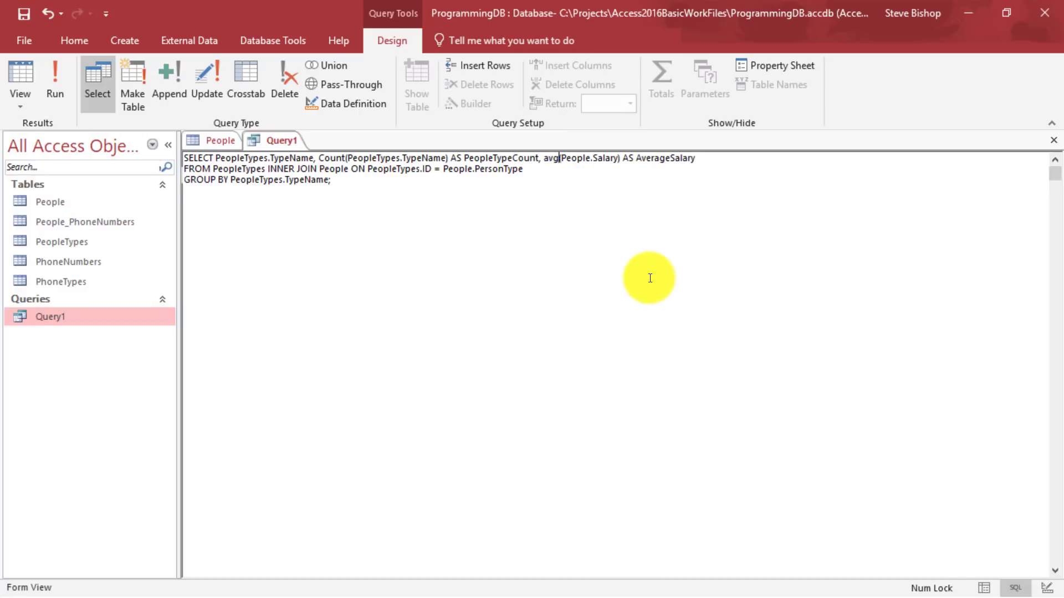
{"action": "left_click_drag", "start_coordinate": [637, 156], "coordinate": [705, 199]}
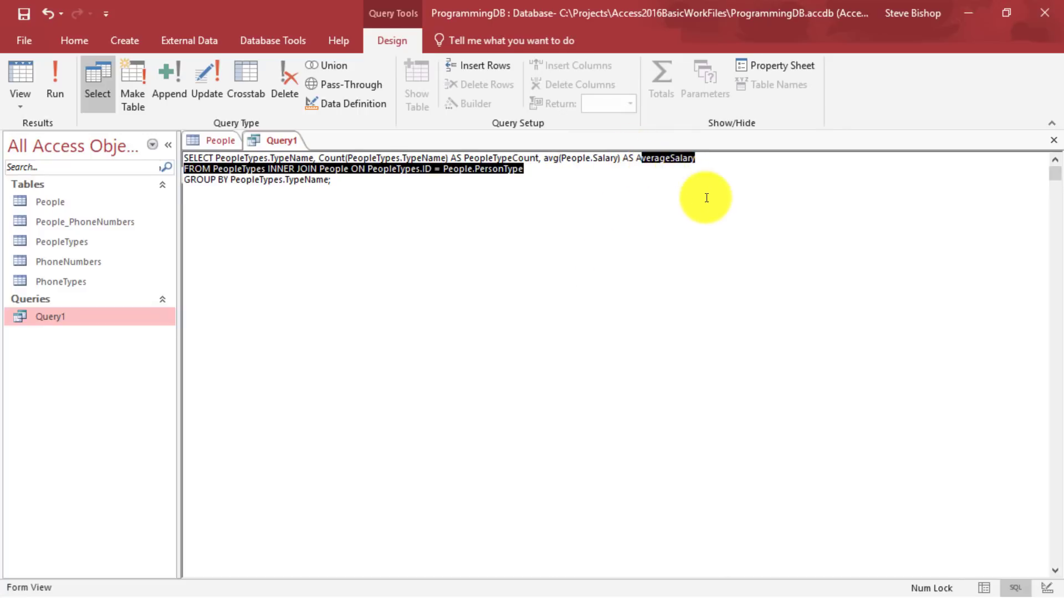
{"action": "left_click", "coordinate": [675, 222]}
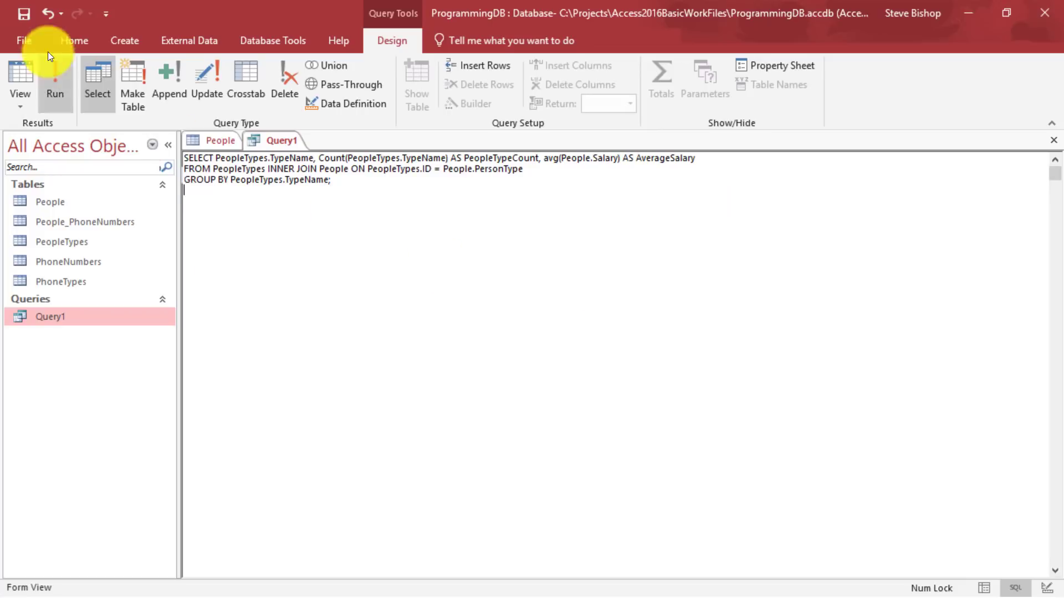
{"action": "left_click", "coordinate": [45, 74]}
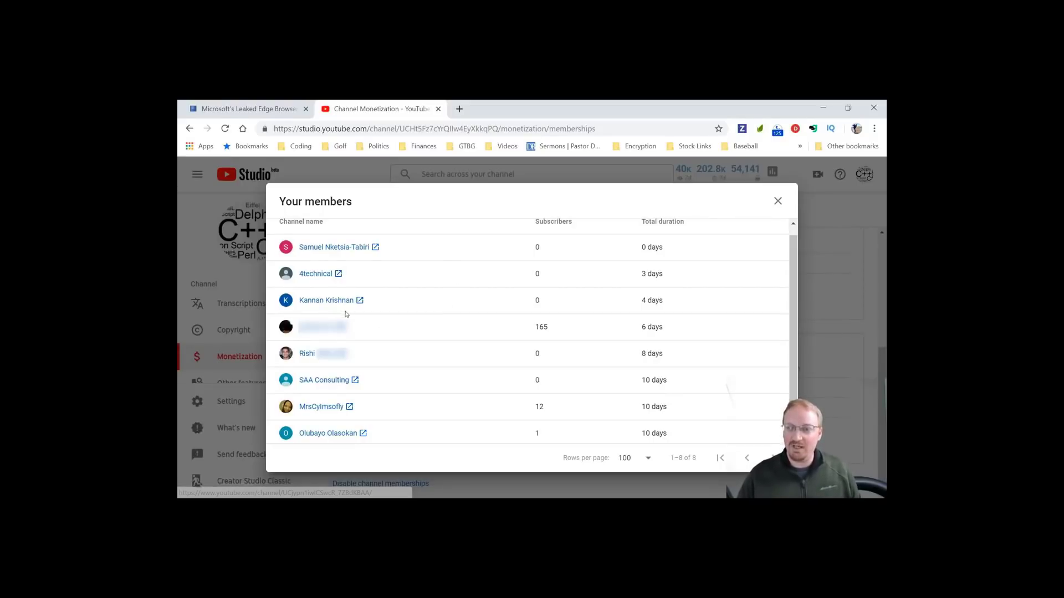
Scroll through the Your members list of 8 channel members
{"action": "scroll", "coordinate": [435, 310], "scroll_direction": "down", "scroll_amount": 1}
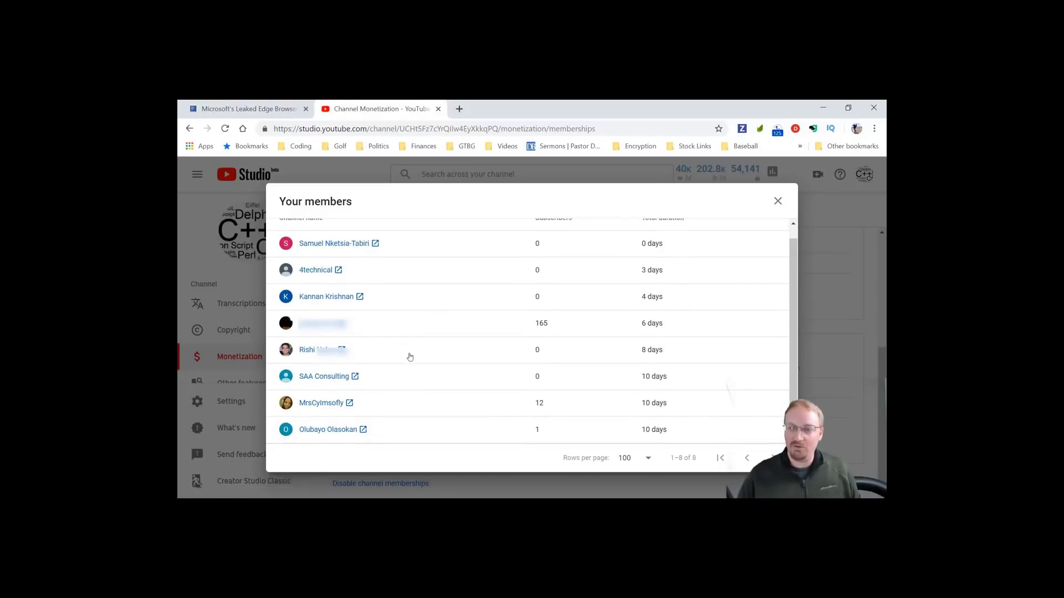